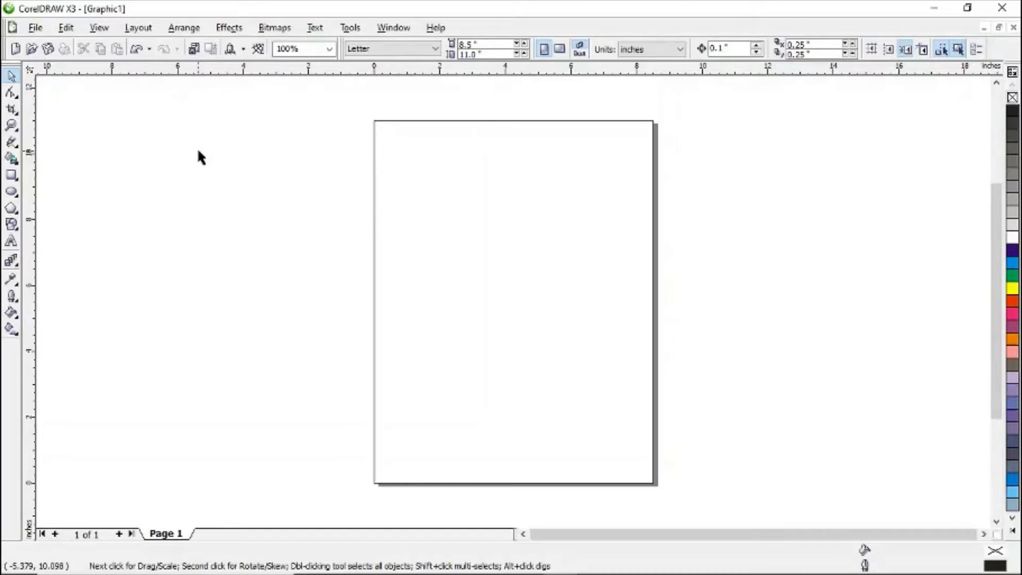
Step: Draw an ellipse about 3.07 by 3.21 inches in the upper half of the page with the Ellipse tool
scroll(199, 157, down, 1)
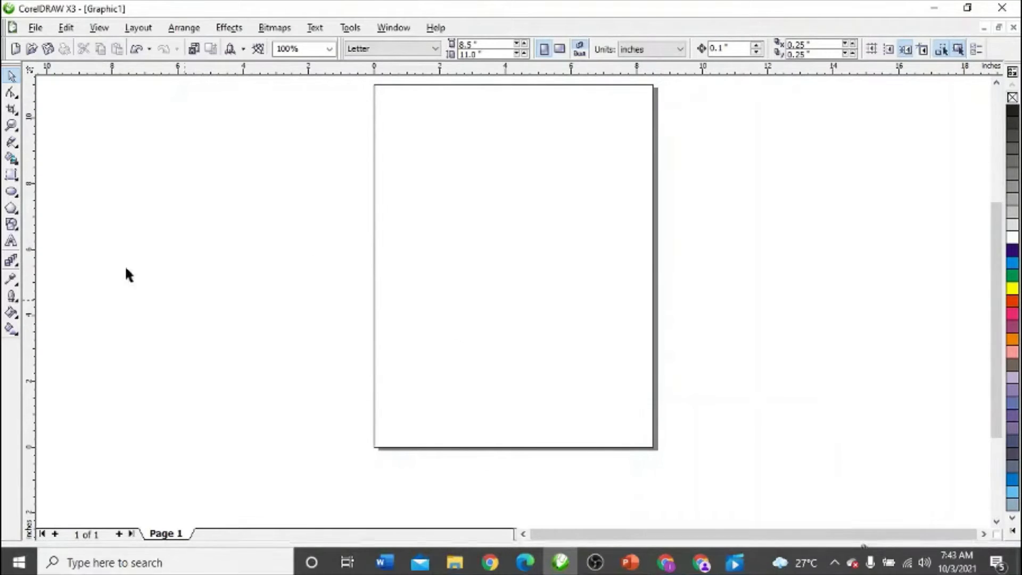
click(17, 196)
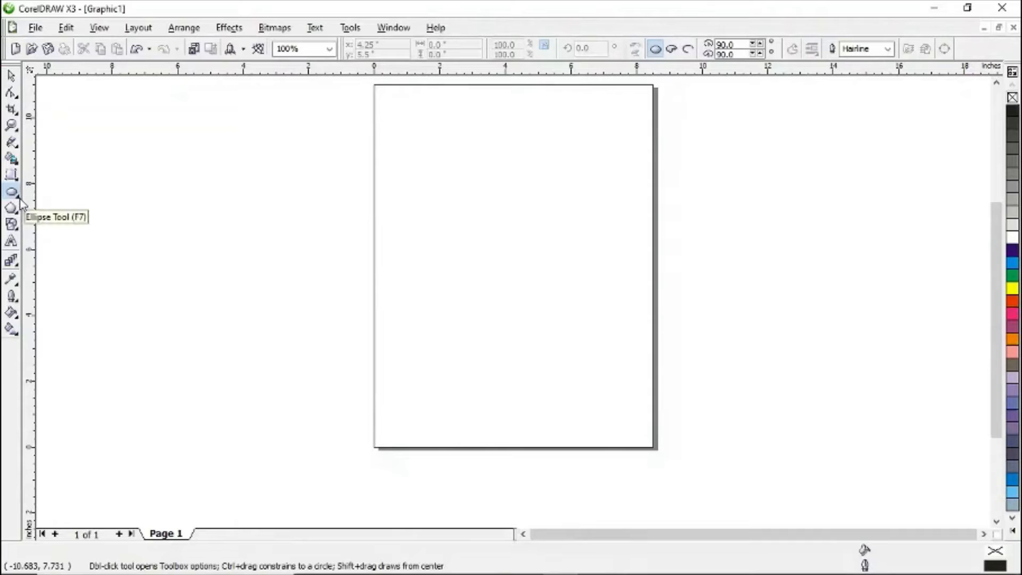
click(20, 200)
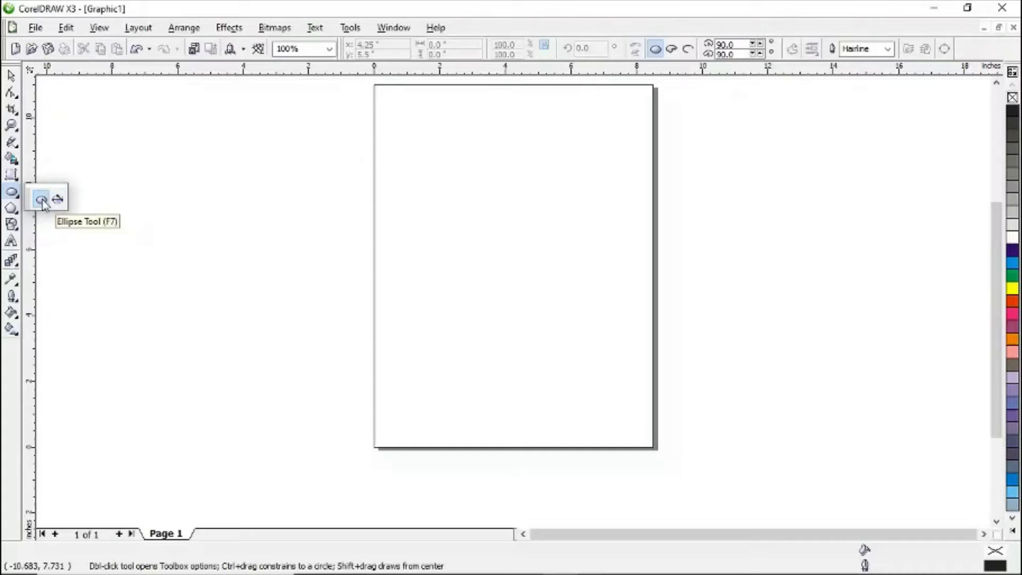
click(41, 200)
mouse_move(423, 169)
mouse_down()
mouse_move(459, 218)
mouse_move(495, 241)
mouse_move(502, 264)
mouse_move(525, 275)
mouse_up()
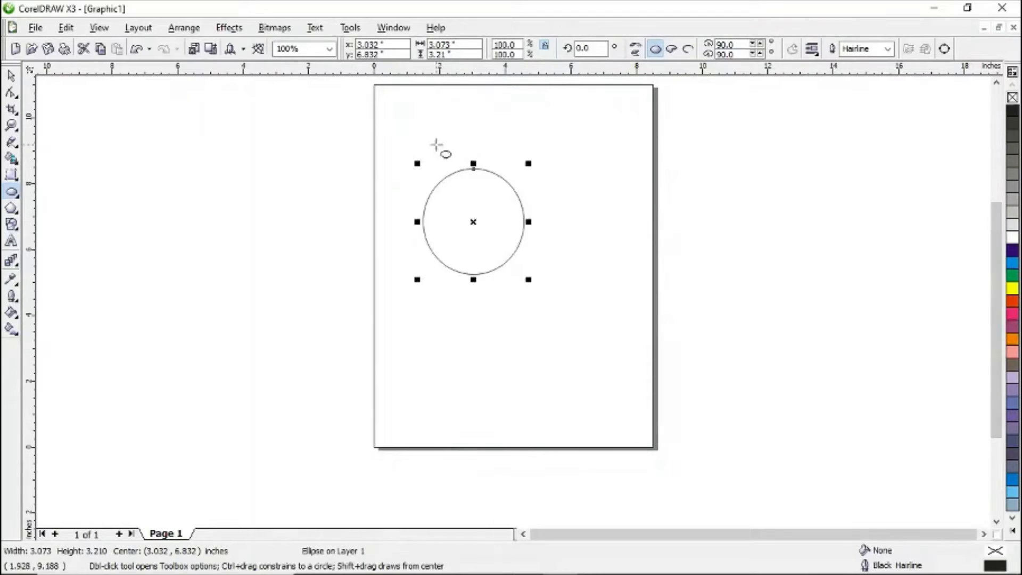
Step: Select the ellipse and switch it between pie and arc shapes, leaving it as an arc
click(11, 77)
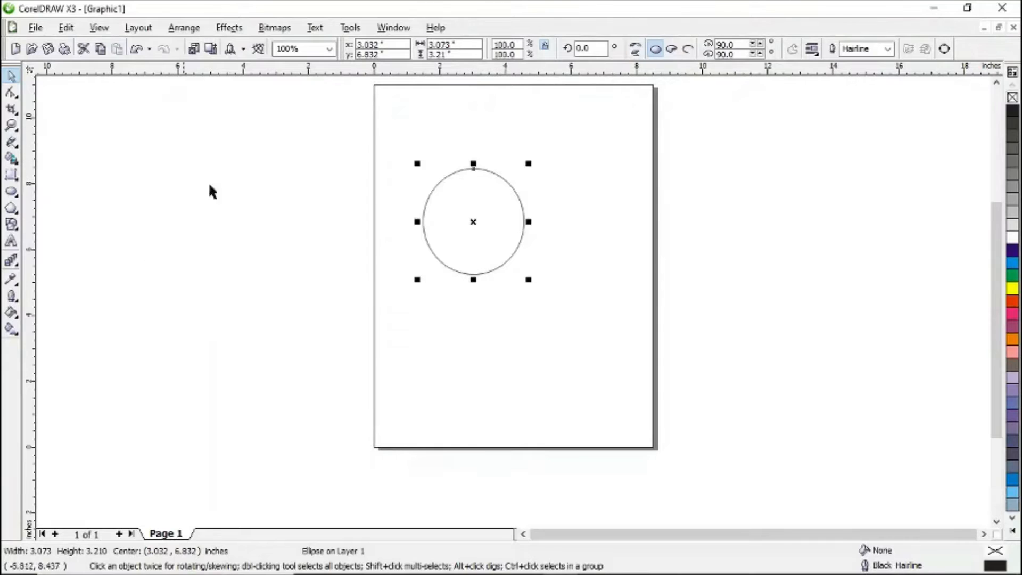
click(511, 271)
click(490, 233)
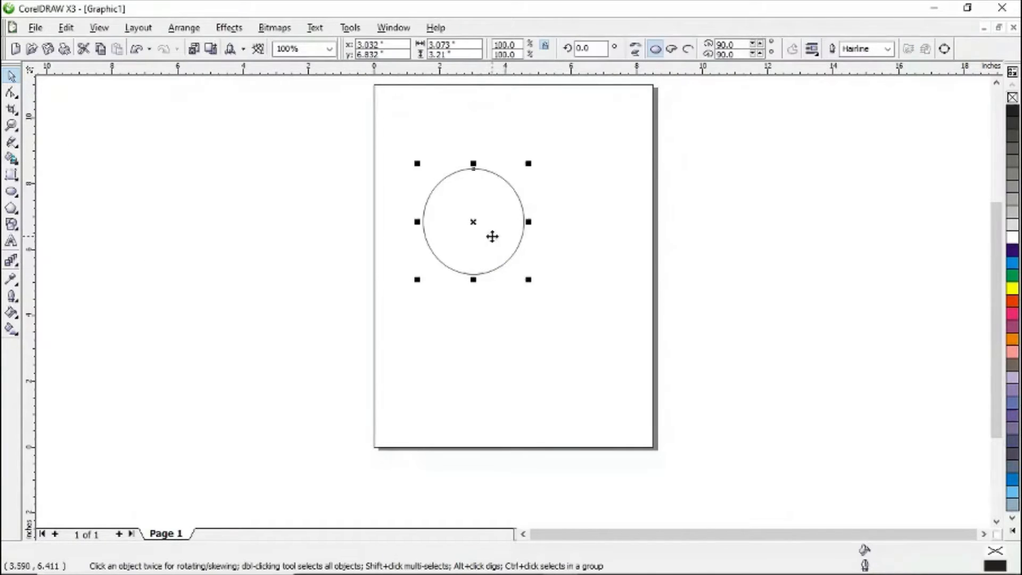
click(672, 50)
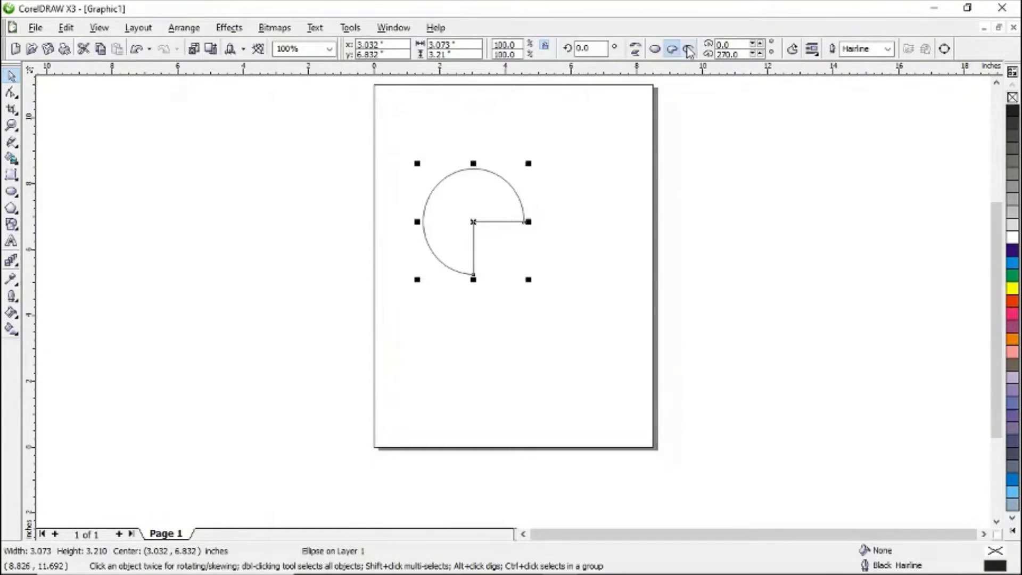
click(688, 50)
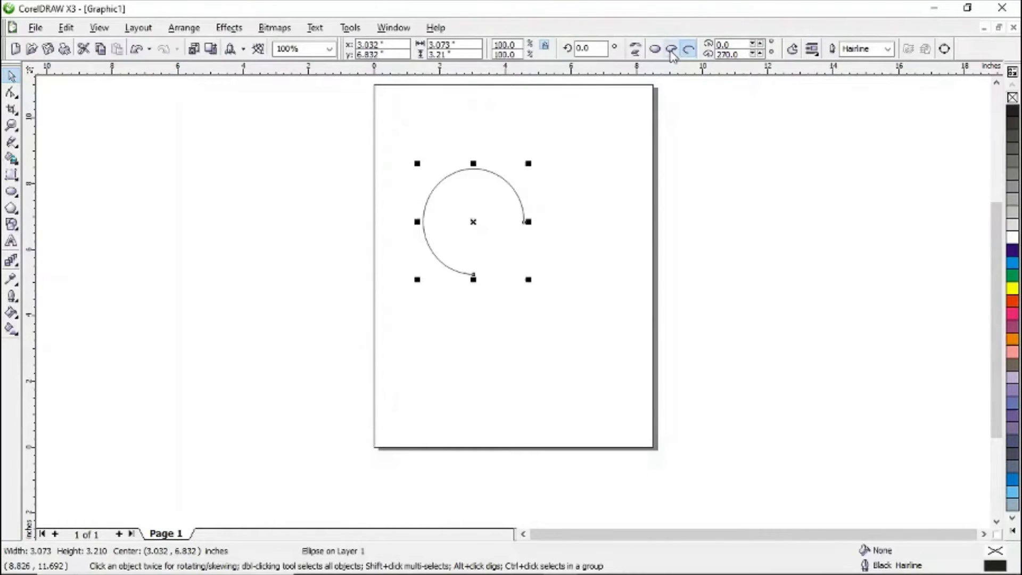
click(671, 50)
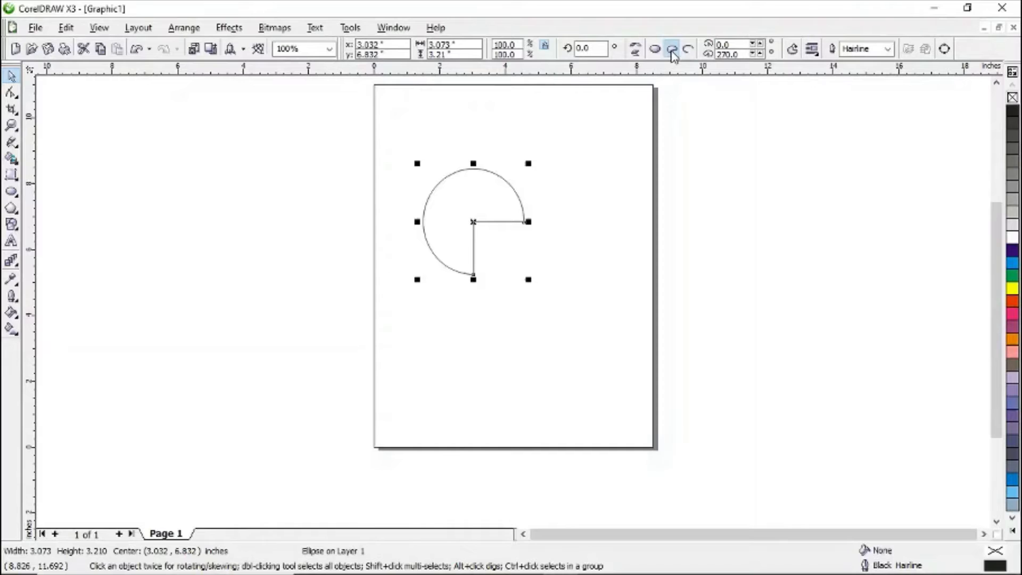
click(690, 49)
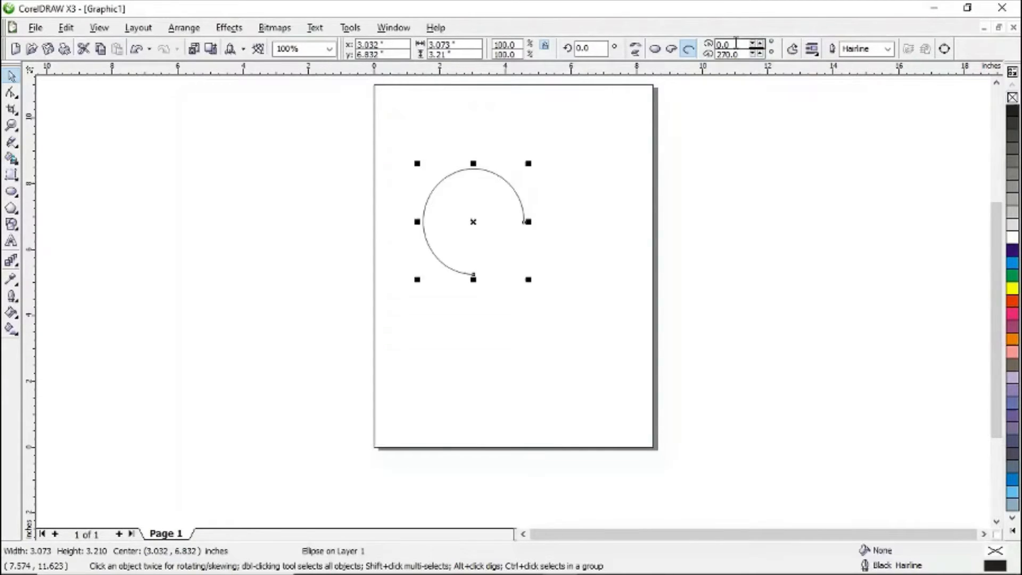
Step: Set the arc's starting angle to 30° and ending angle to 185°, and reverse its direction and back
click(737, 53)
click(760, 43)
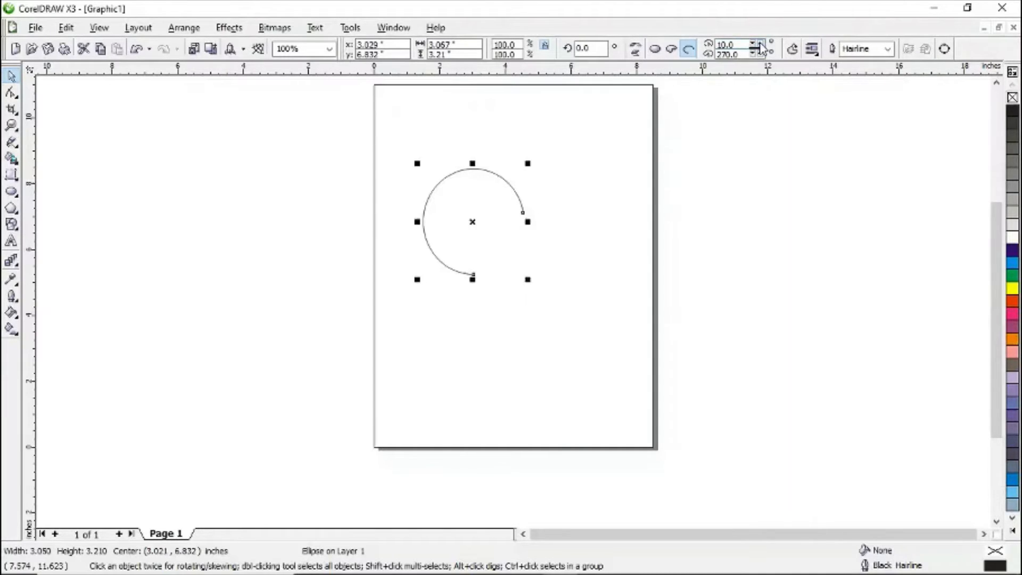
drag(760, 46, 756, 55)
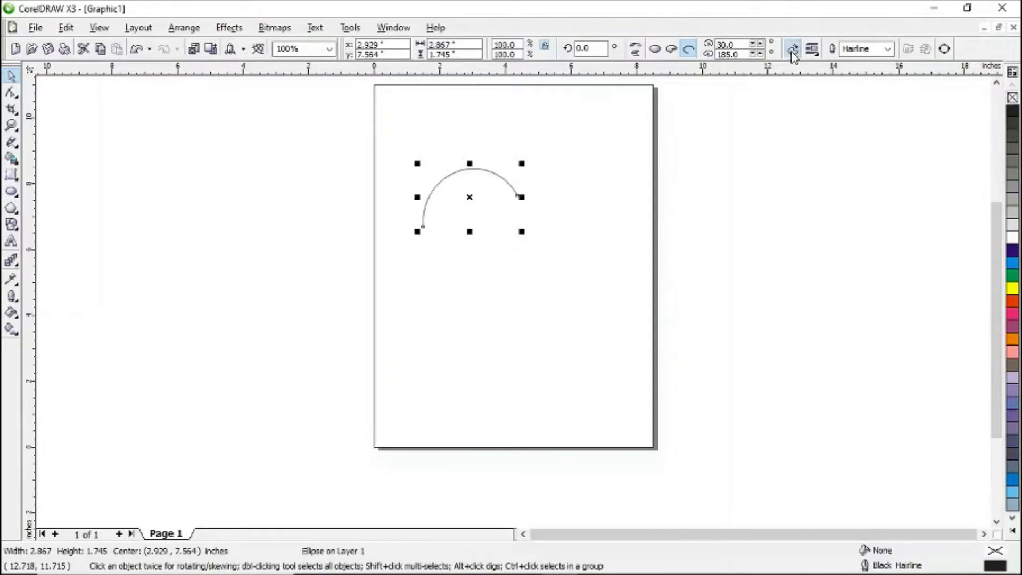
click(792, 51)
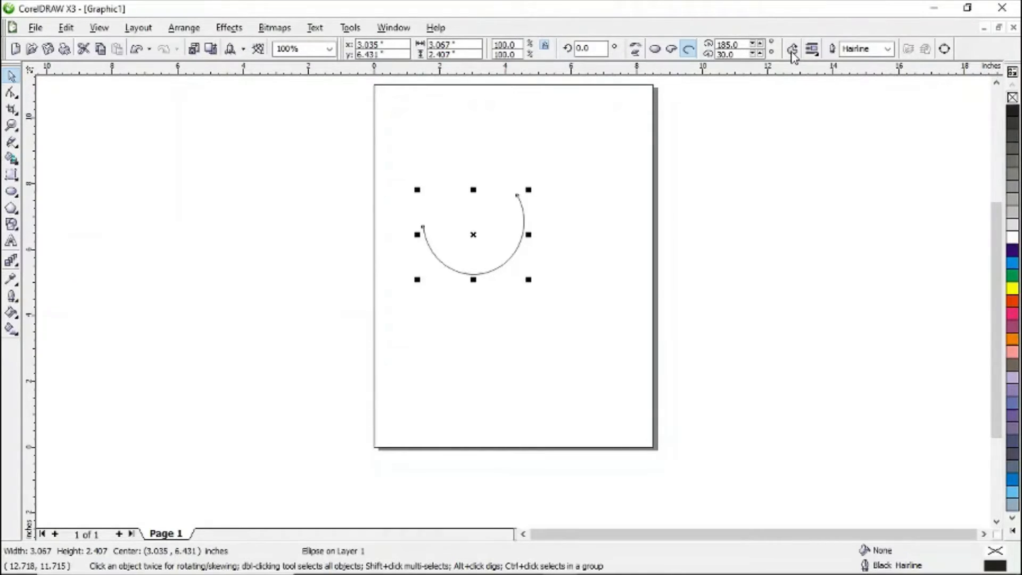
click(792, 51)
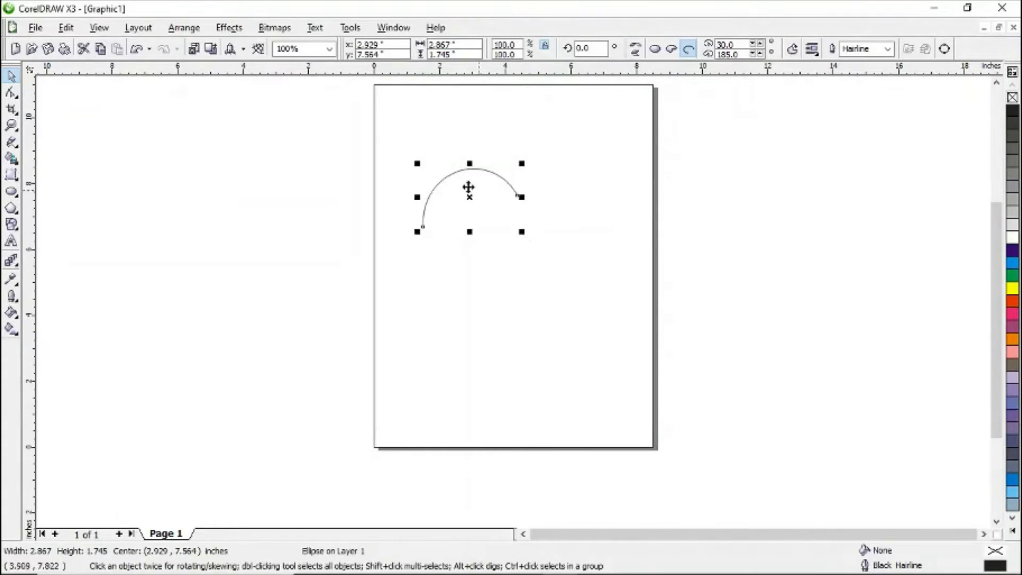
Step: Draw a tall, slightly tilted 3-point ellipse about 2.3 by 4.6 inches below the arc
click(19, 196)
click(59, 198)
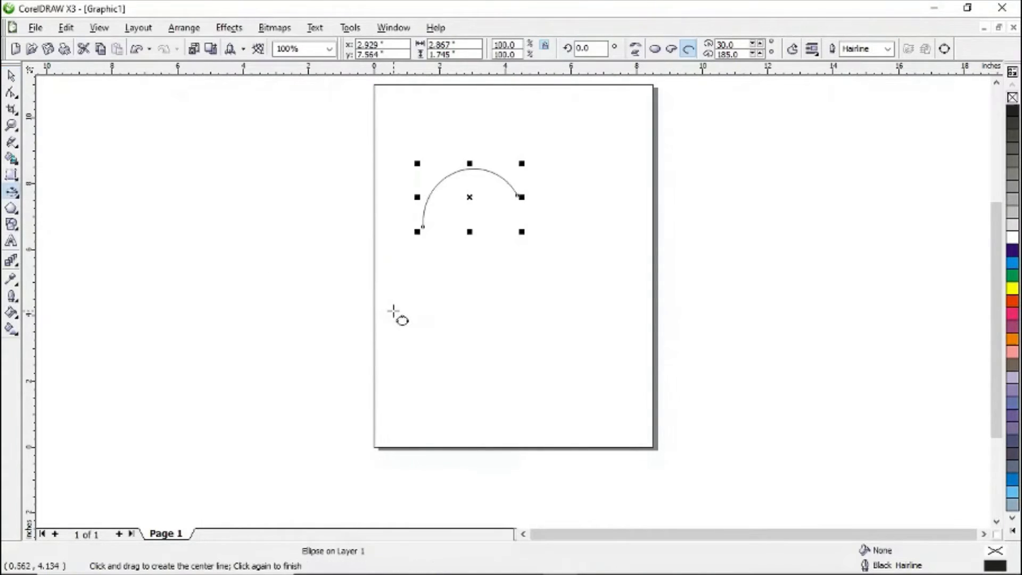
drag(393, 311, 468, 315)
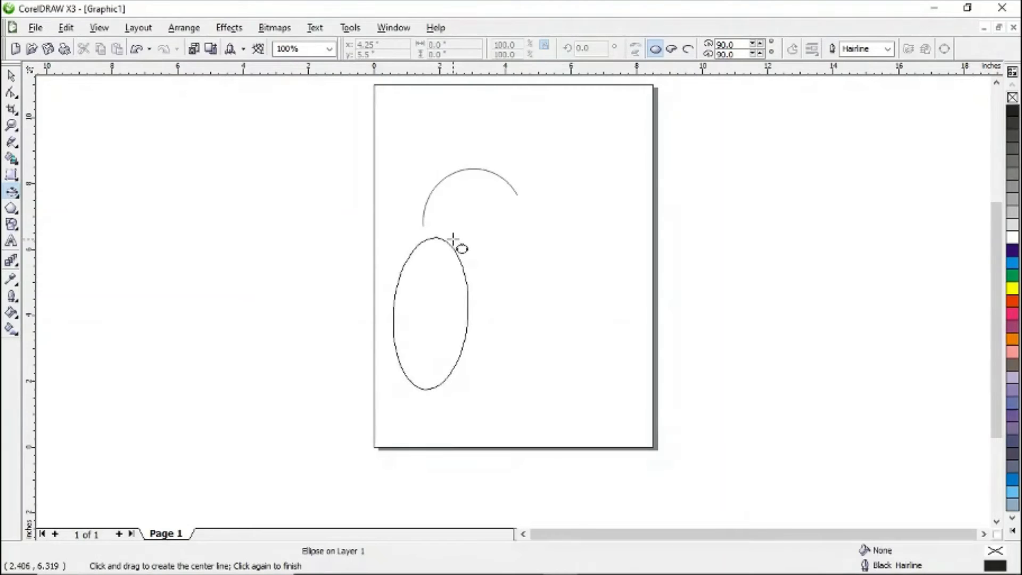
click(453, 240)
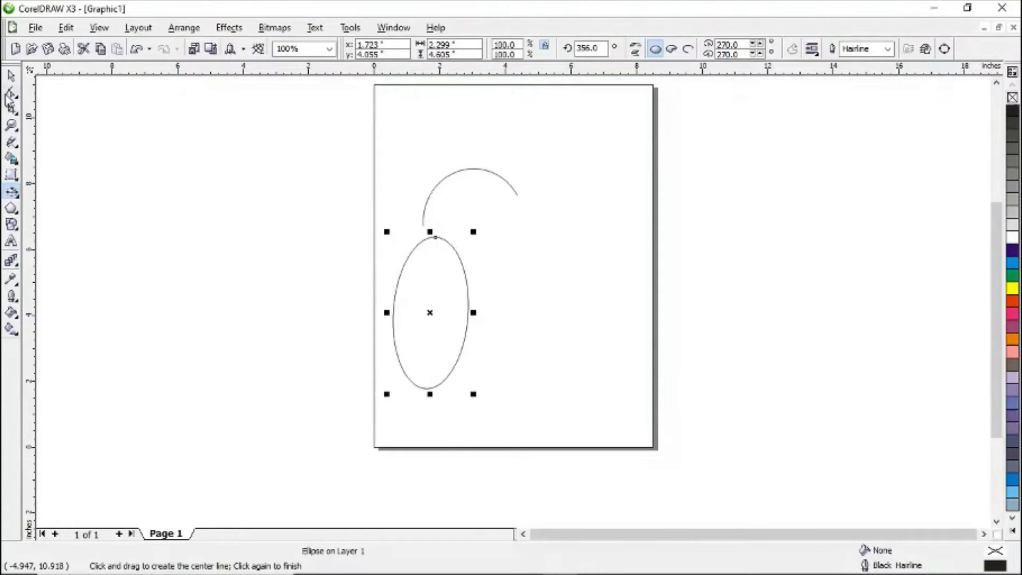
Step: Turn the arc back into a full ellipse, set its width and height to 3 inches, and deselect it
click(12, 77)
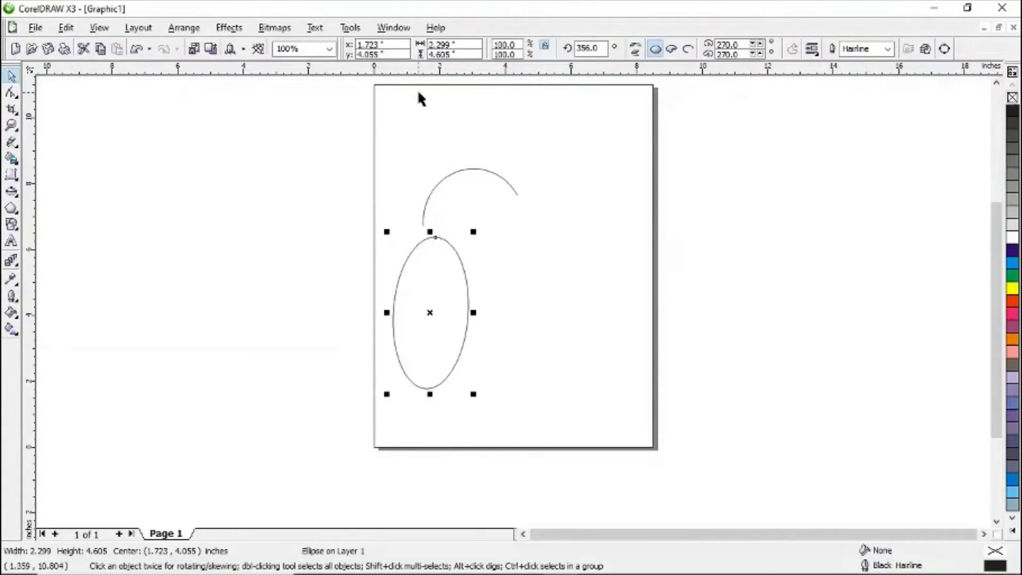
click(461, 168)
click(655, 49)
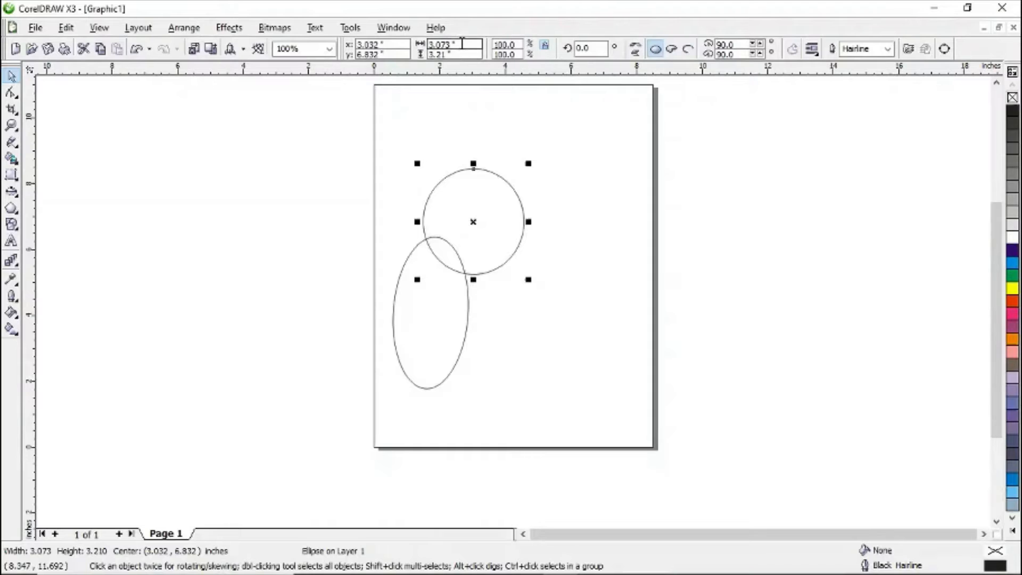
drag(460, 43, 376, 44)
text(3)
key(Tab)
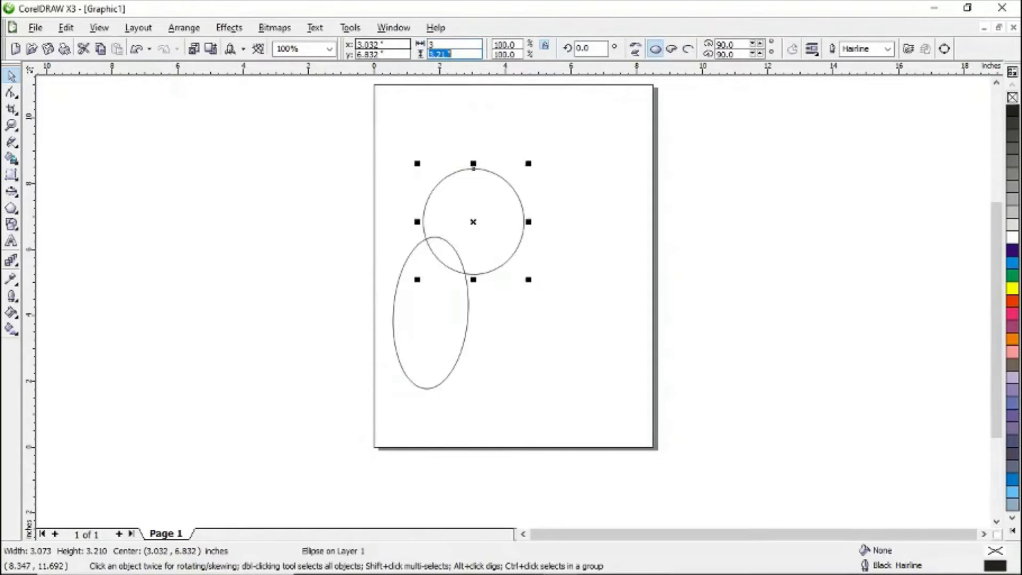
text(3)
key(Return)
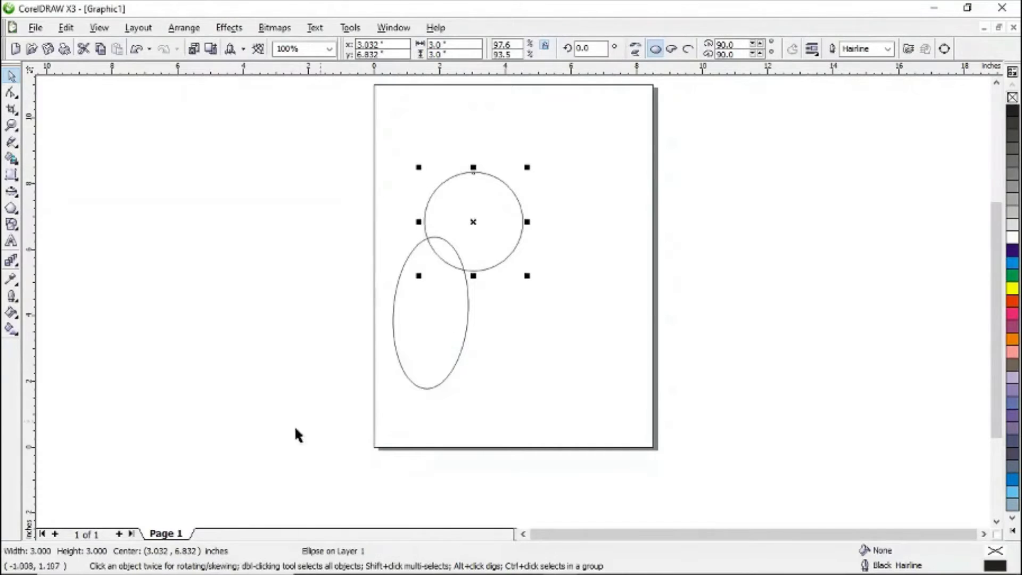
click(560, 269)
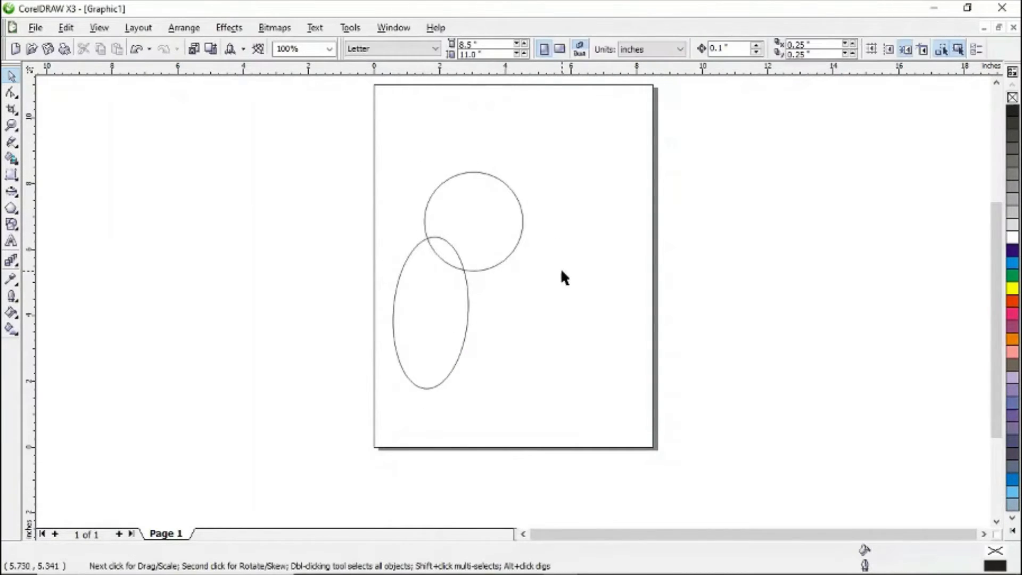
Step: Draw a five-sided polygon about 1.6 by 2.43 inches to the right of the circle with the Polygon tool
click(12, 209)
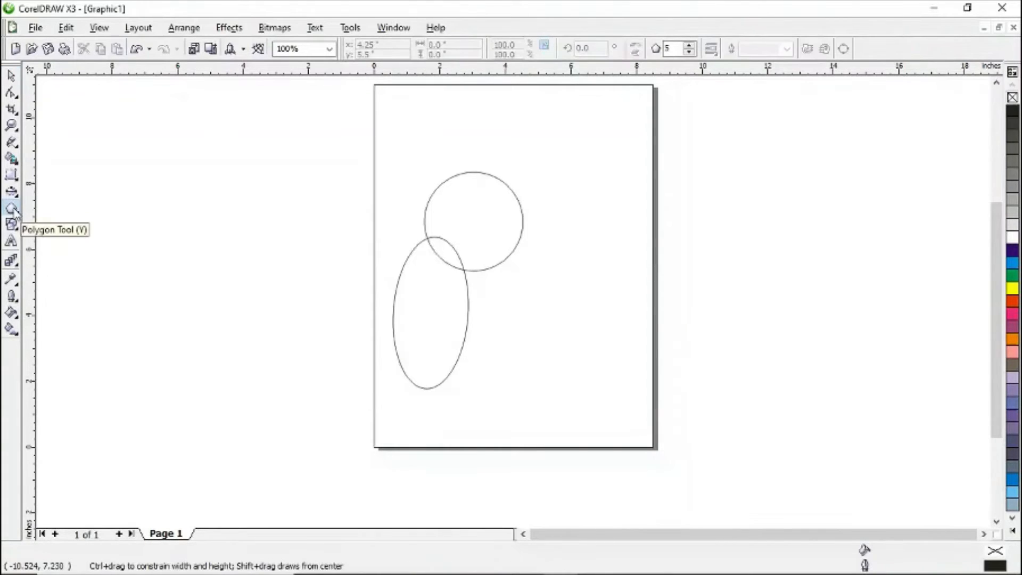
click(20, 214)
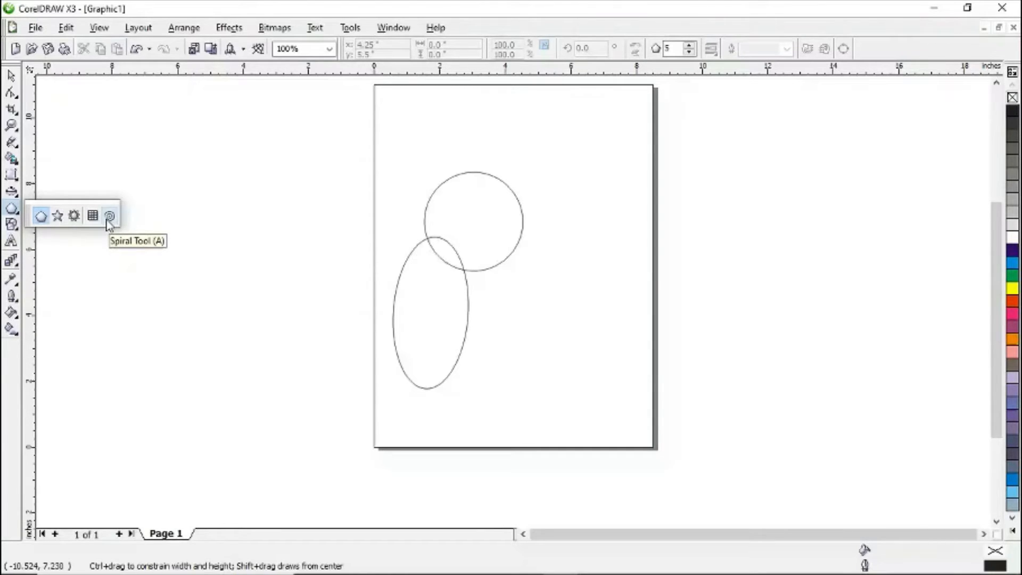
click(41, 216)
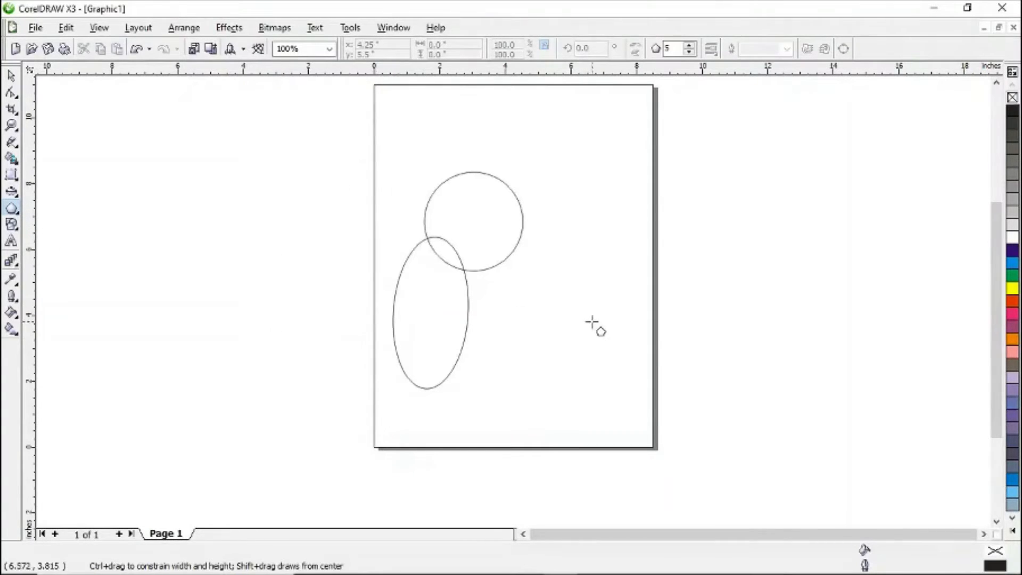
click(690, 53)
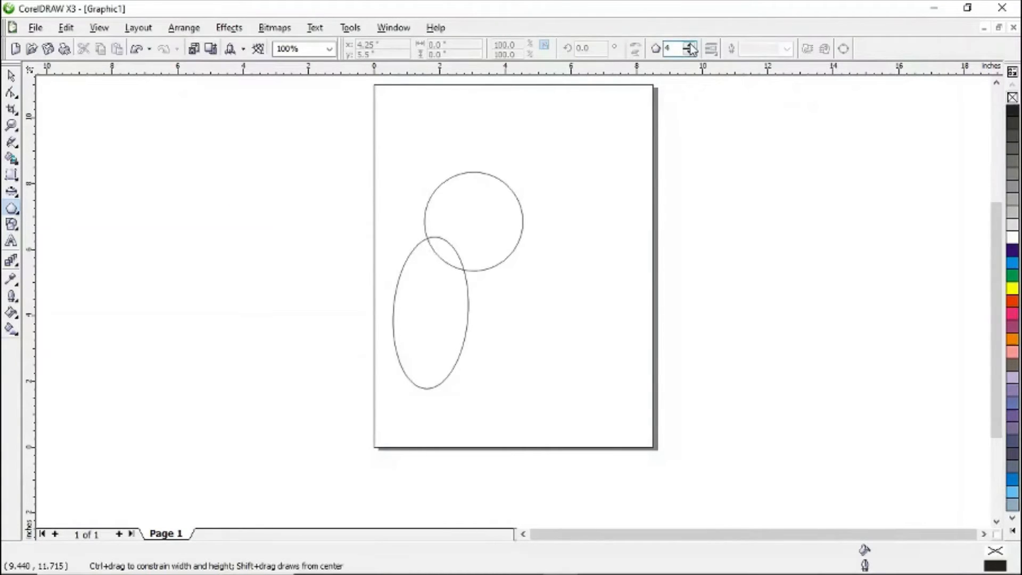
click(690, 46)
drag(587, 164, 640, 253)
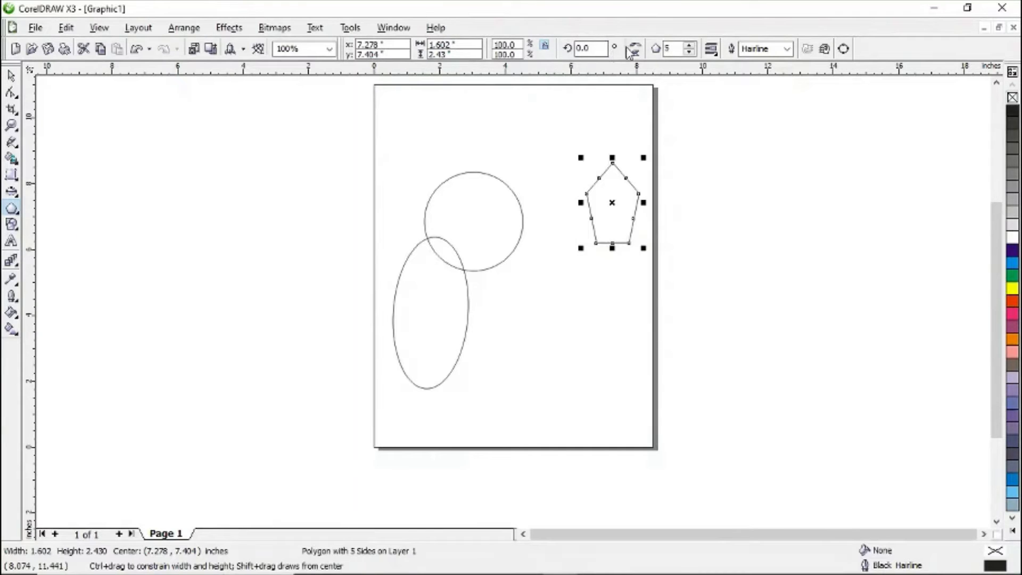
Step: Increase the polygon's number of sides step by step to at least 29
click(689, 46)
click(689, 46)
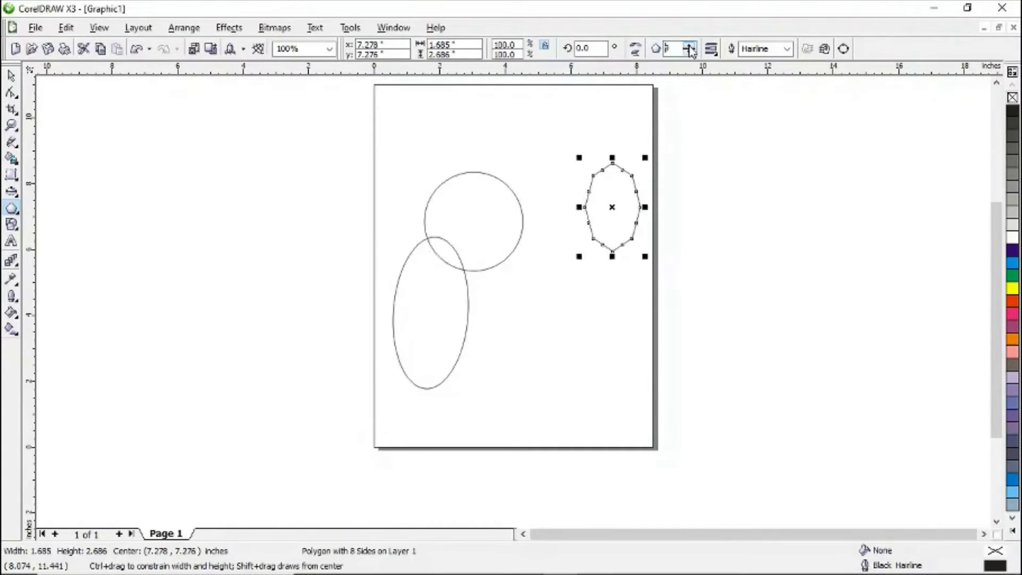
click(689, 46)
click(690, 47)
click(690, 46)
click(689, 46)
click(689, 47)
click(689, 46)
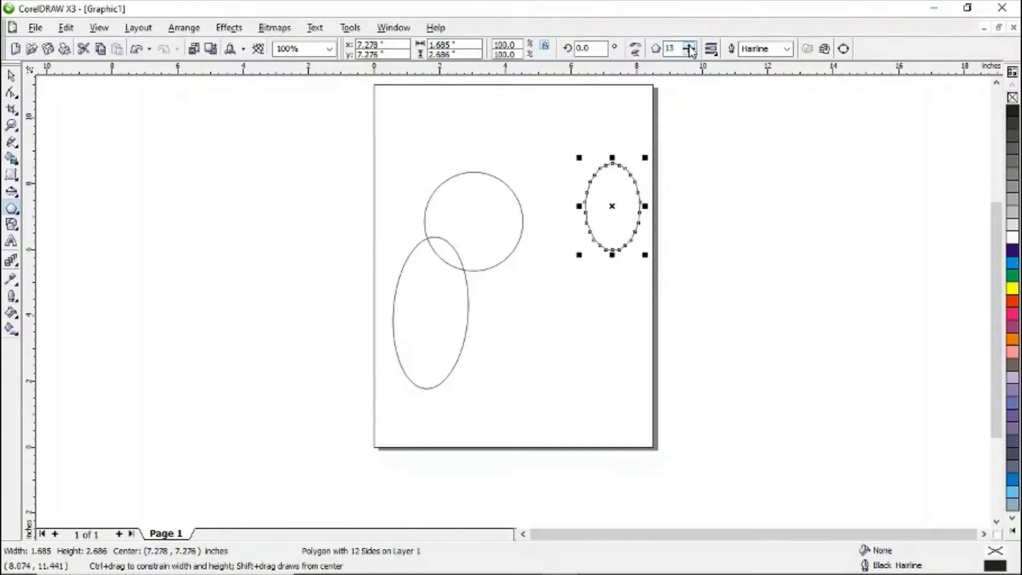
click(690, 46)
click(689, 46)
click(689, 47)
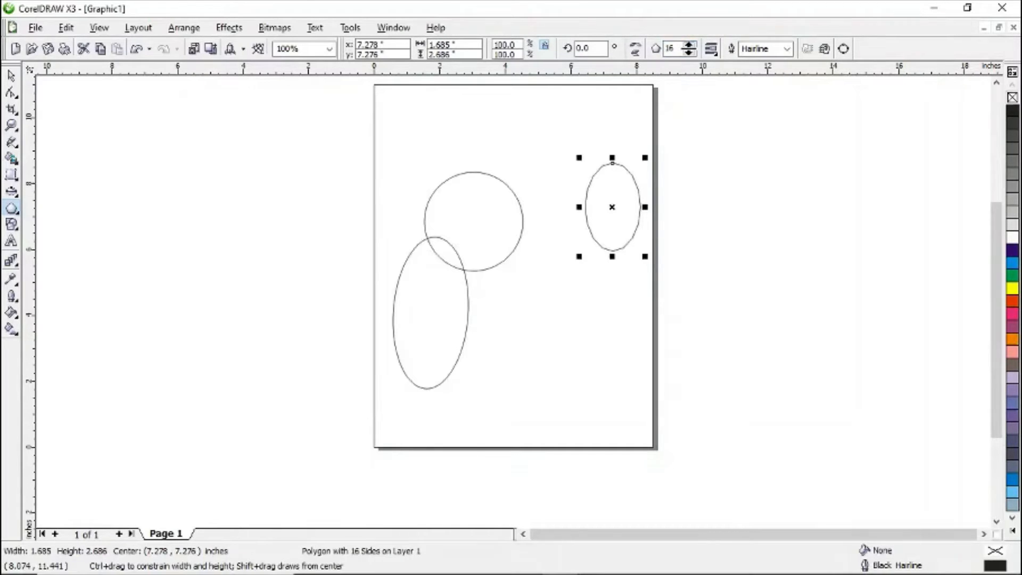
click(689, 46)
click(689, 46)
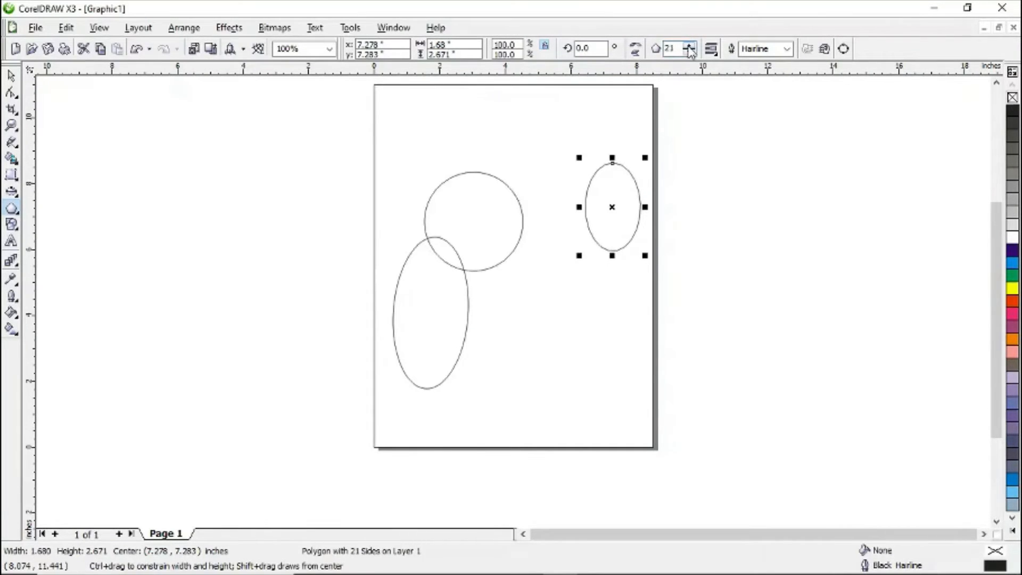
click(690, 47)
click(690, 46)
click(689, 47)
click(690, 47)
click(690, 47)
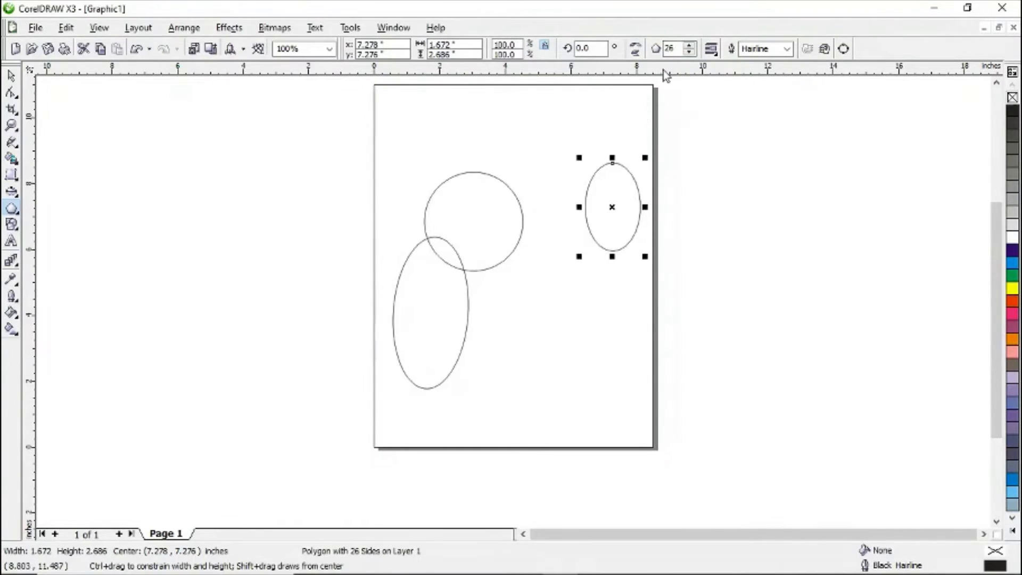
click(690, 46)
click(689, 47)
click(689, 46)
click(689, 47)
click(689, 46)
click(689, 47)
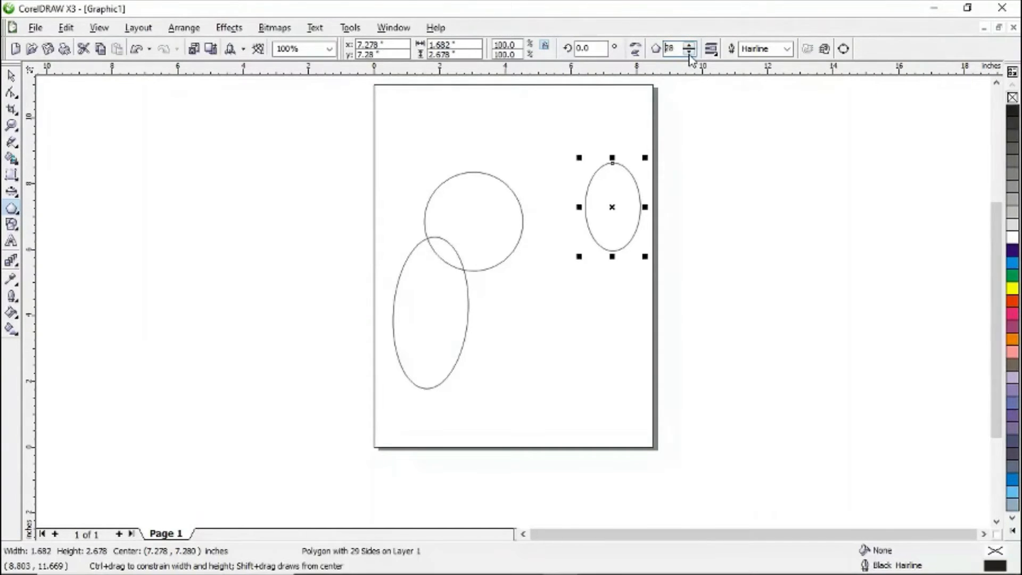
Step: Reduce the polygon's number of sides step by step to 19
click(690, 53)
click(689, 52)
click(690, 52)
click(689, 52)
click(690, 52)
click(689, 52)
click(689, 52)
click(689, 52)
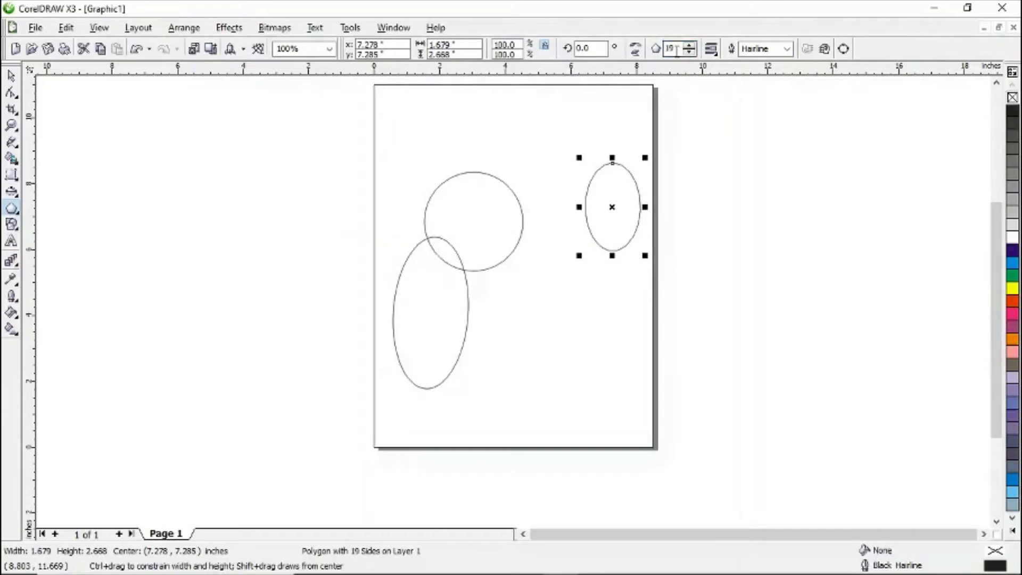
Step: Set the polygon's number of sides to 3 to make it a triangle
double_click(672, 48)
text(3)
key(Return)
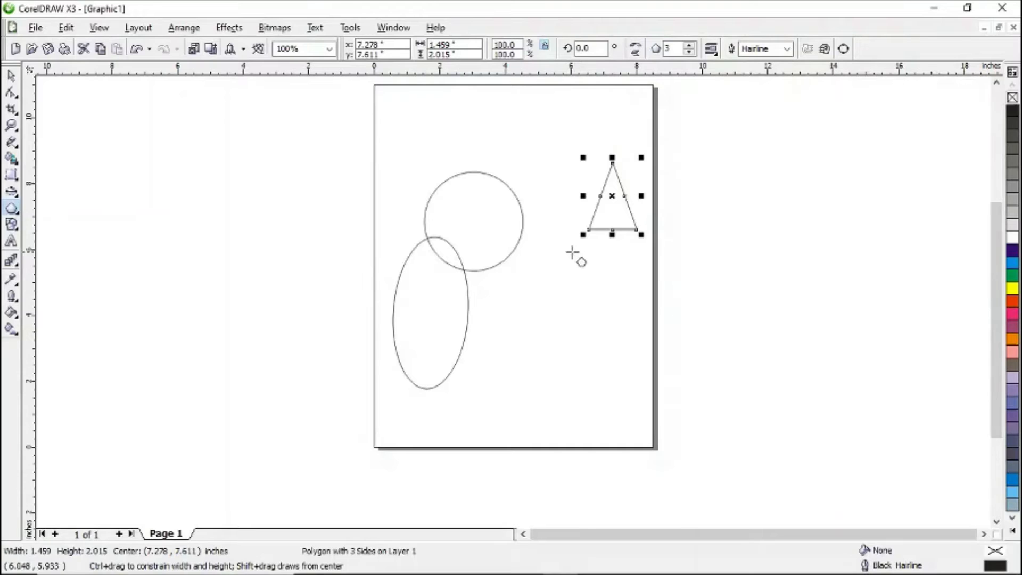
Step: Move the triangle slightly down and to the left, to a centre of about X 6.66, Y 6.94 inches
click(11, 78)
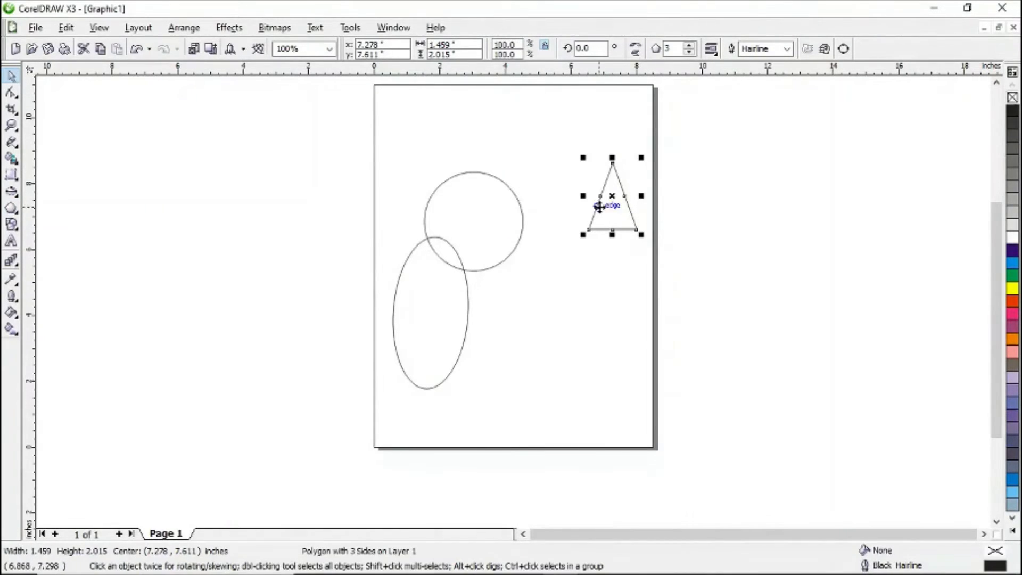
drag(612, 207, 592, 230)
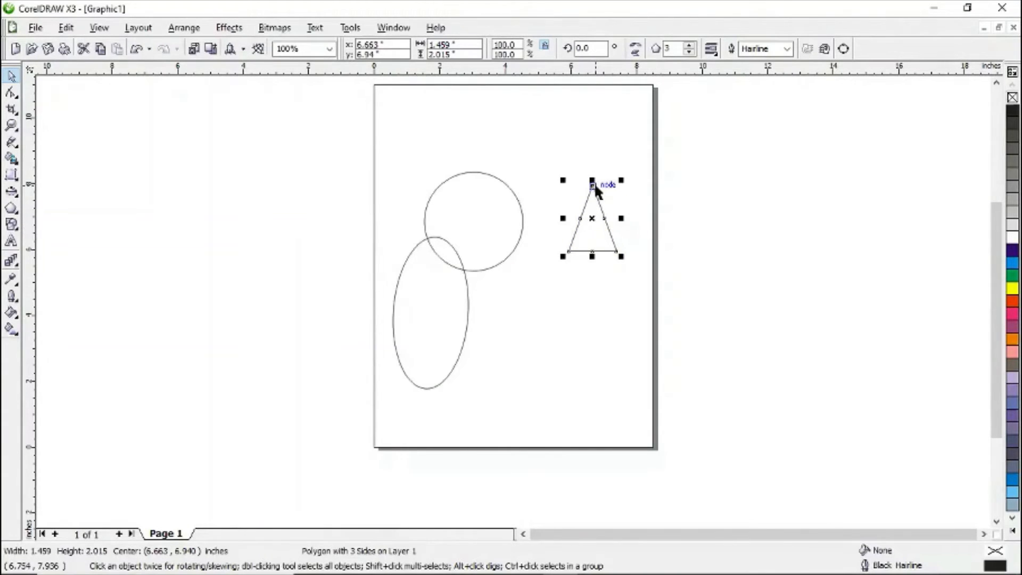
Step: Draw a five-pointed star about 2.75 by 3.11 inches below the triangle with the Star tool
click(19, 214)
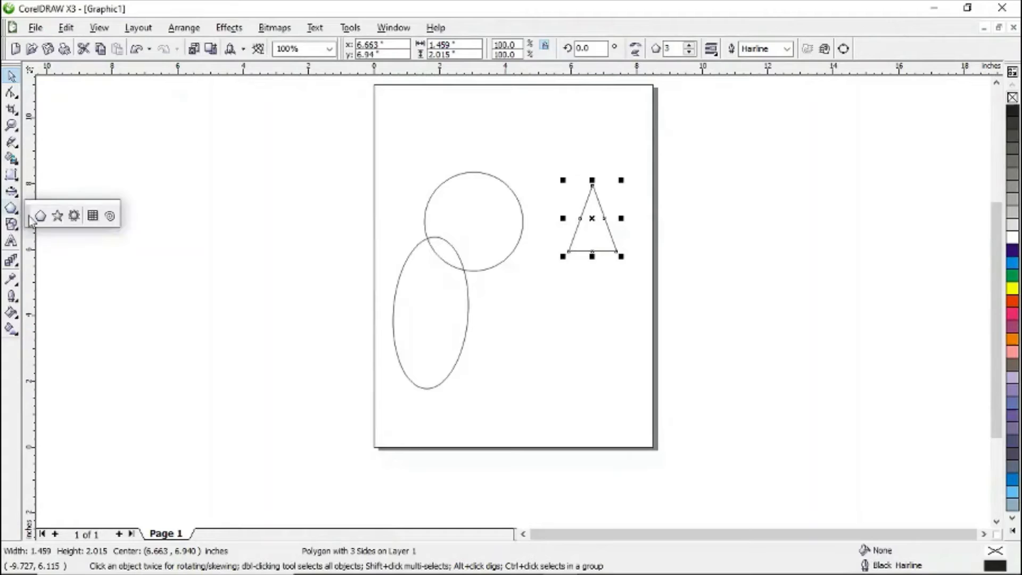
click(57, 216)
drag(498, 311, 594, 424)
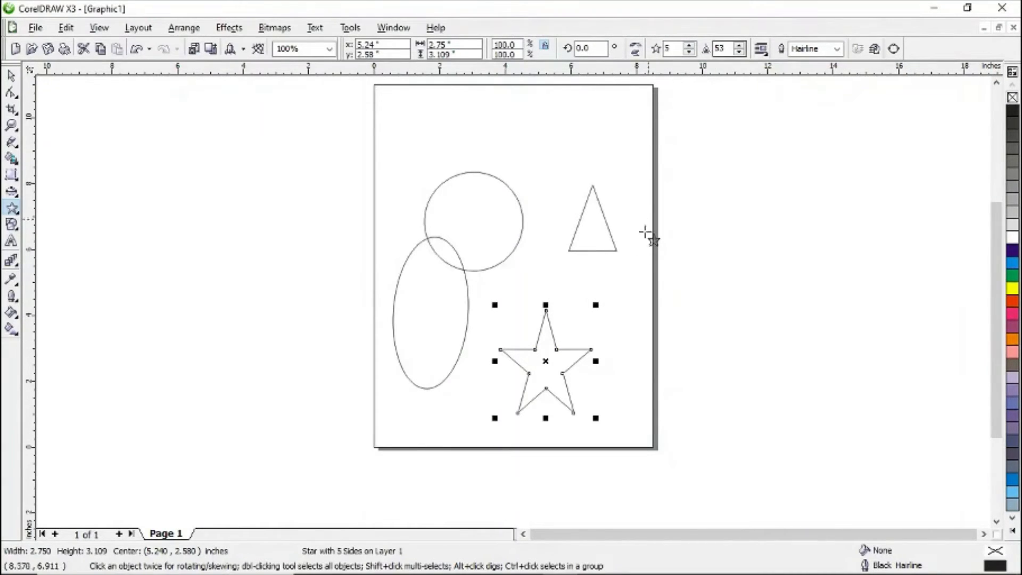
Step: Increase the five-pointed star's sharpness step by step past 61 to make its points narrower
click(739, 46)
click(739, 46)
click(738, 46)
click(739, 51)
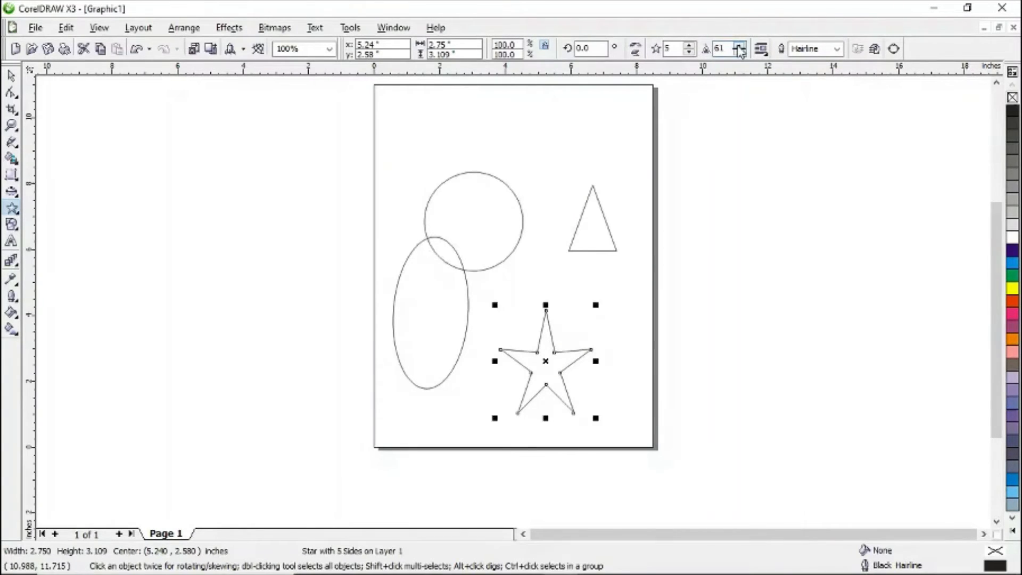
click(739, 51)
click(739, 51)
click(738, 46)
click(739, 46)
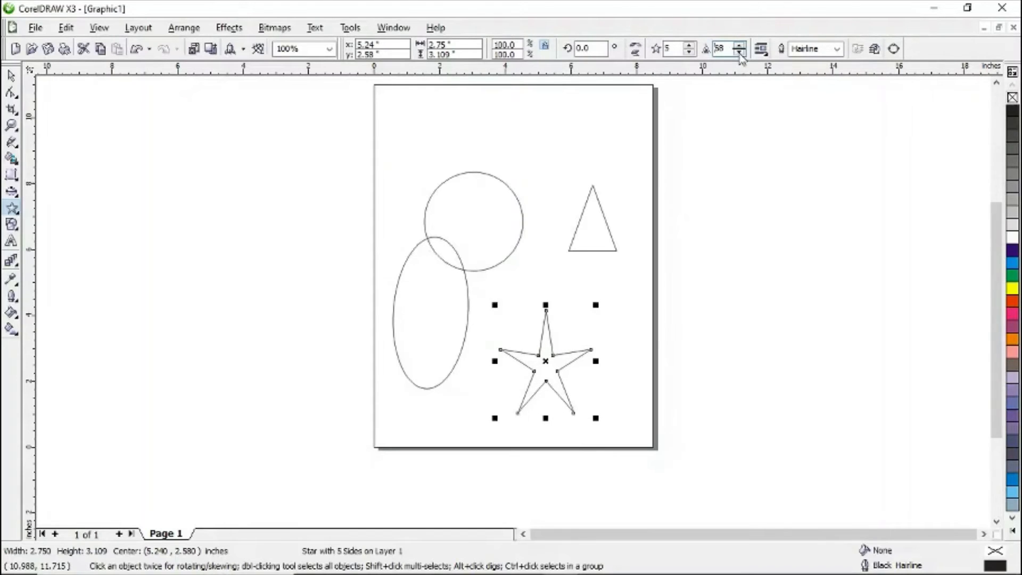
Step: Reduce the five-pointed star's sharpness step by step to 34
click(739, 51)
click(740, 51)
click(739, 51)
click(739, 51)
click(739, 51)
click(739, 51)
click(739, 51)
click(739, 51)
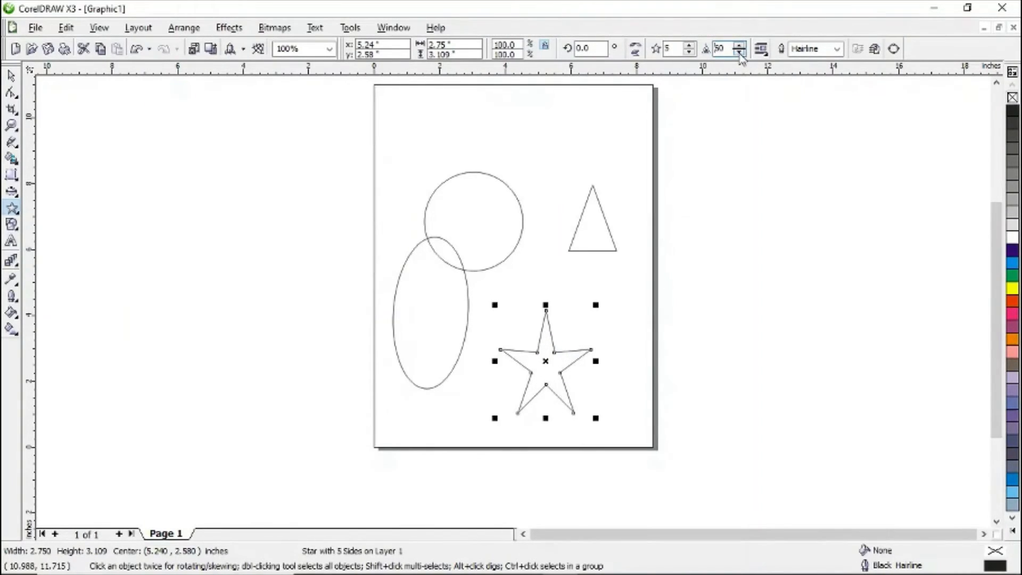
click(739, 52)
click(739, 51)
click(740, 51)
click(740, 51)
click(739, 51)
click(740, 51)
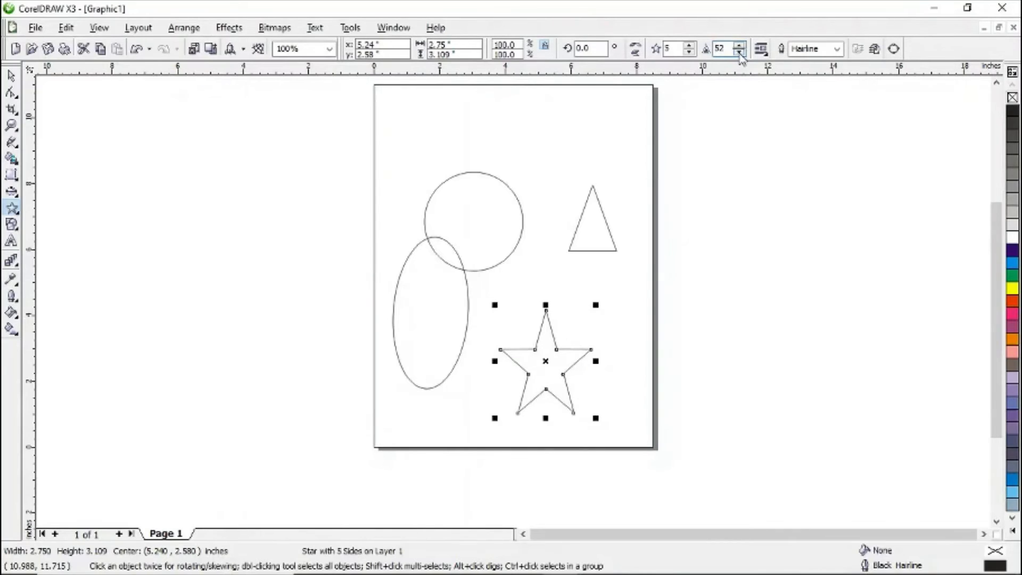
click(740, 51)
click(739, 52)
click(739, 52)
click(739, 51)
click(739, 51)
click(739, 52)
click(740, 51)
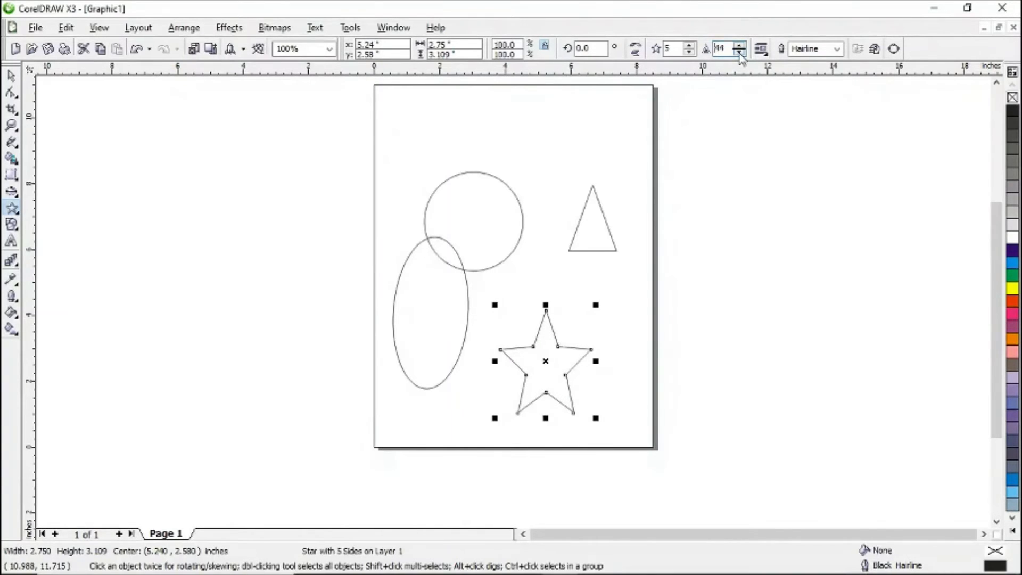
click(739, 52)
click(739, 51)
click(739, 51)
click(739, 51)
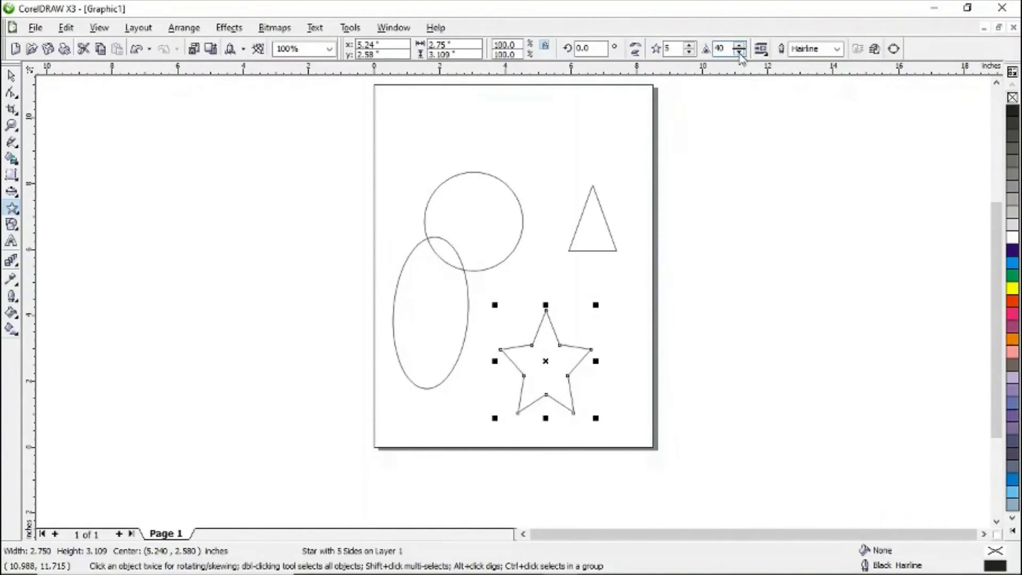
click(739, 51)
click(739, 52)
click(739, 52)
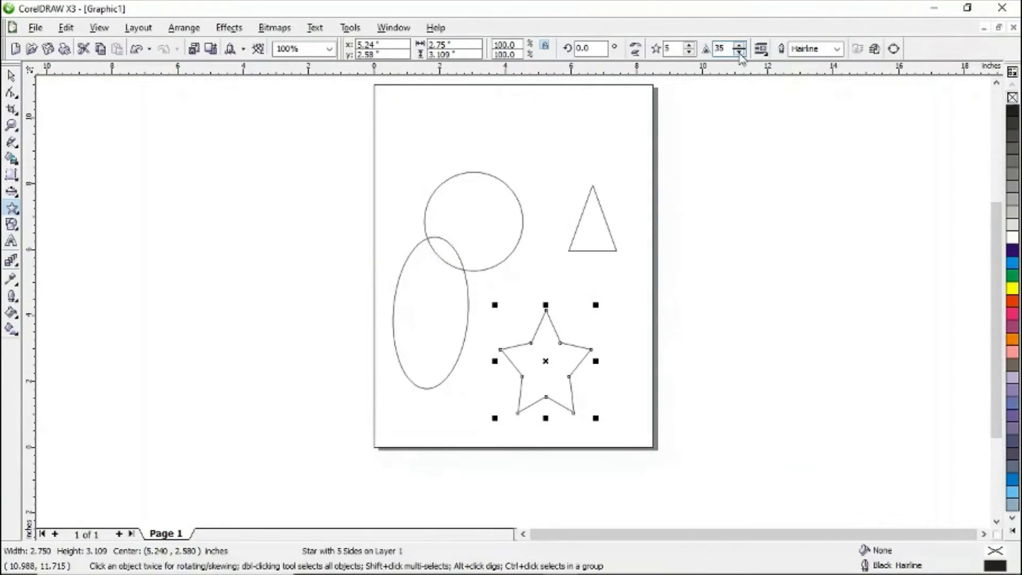
click(739, 51)
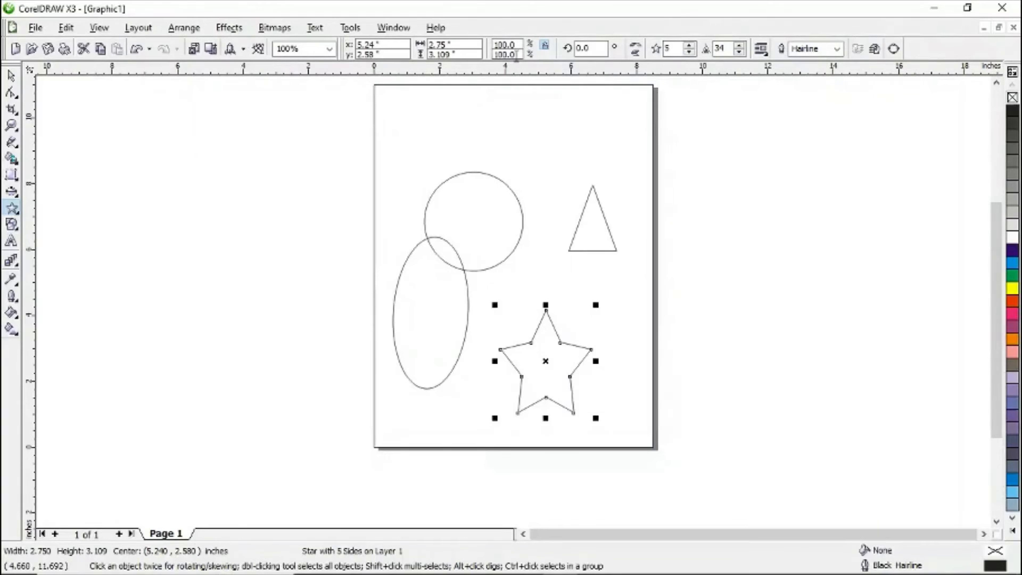
Step: Draw a nine-pointed complex star about 3.18 by 2.76 inches above the circle, overlapping its upper edge
click(18, 215)
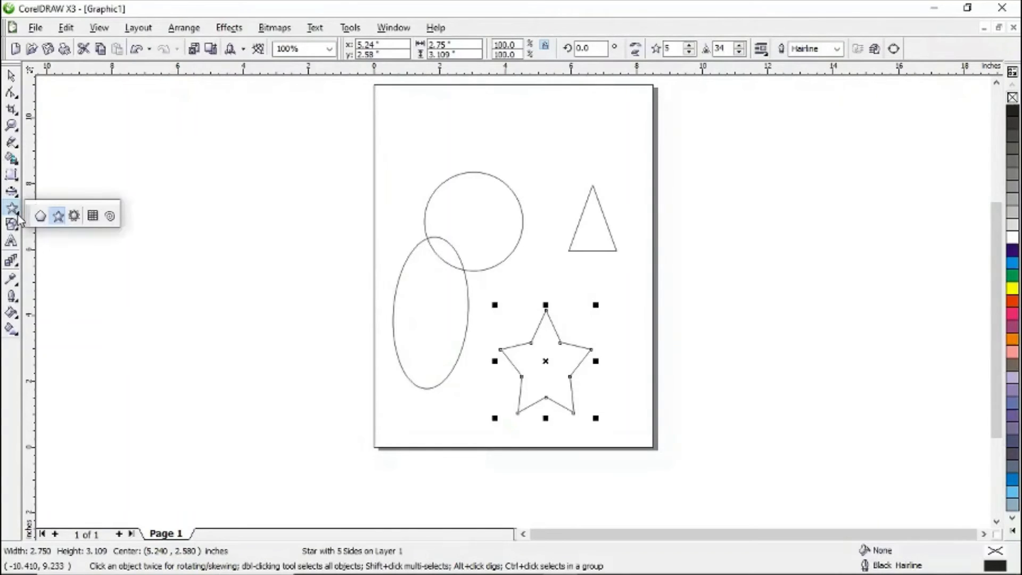
click(74, 214)
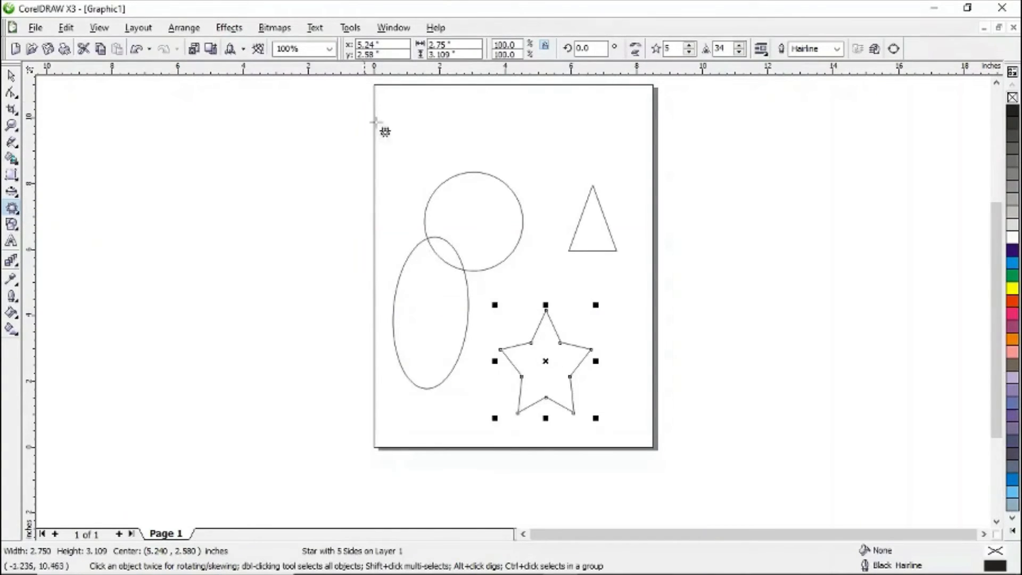
drag(410, 103, 515, 195)
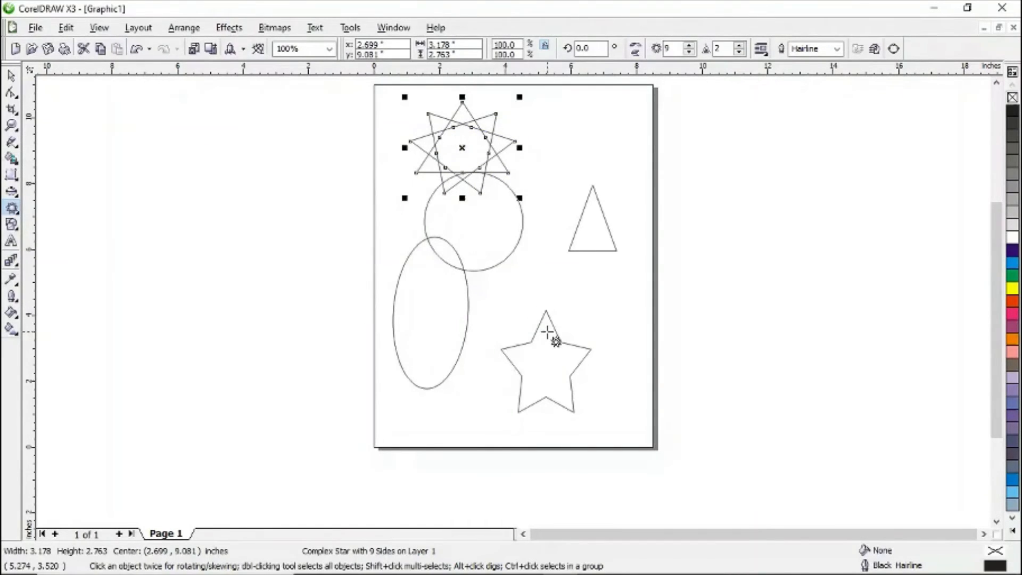
Step: Set the complex star's number of points to 5
click(11, 76)
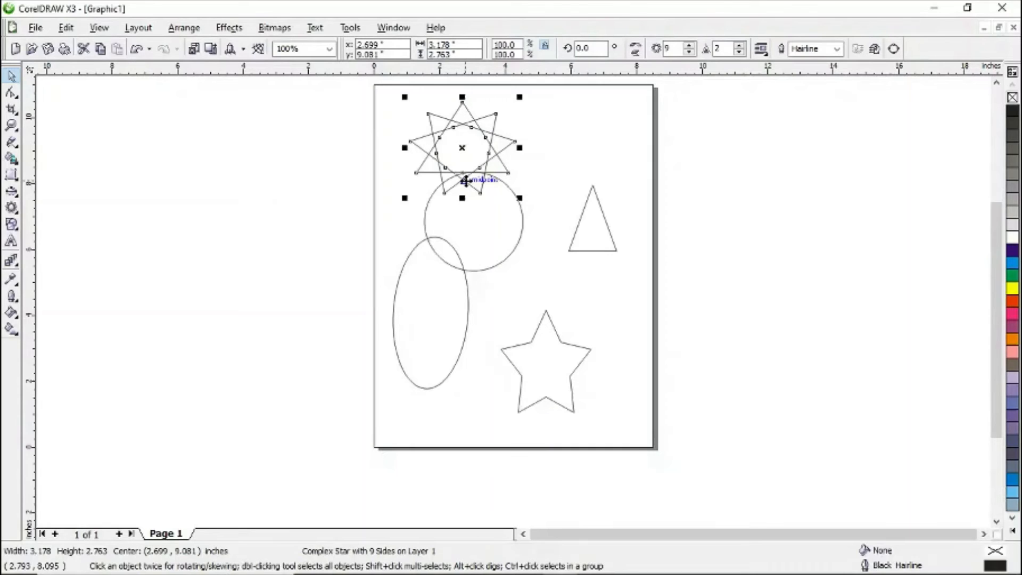
double_click(676, 49)
text(5)
key(Return)
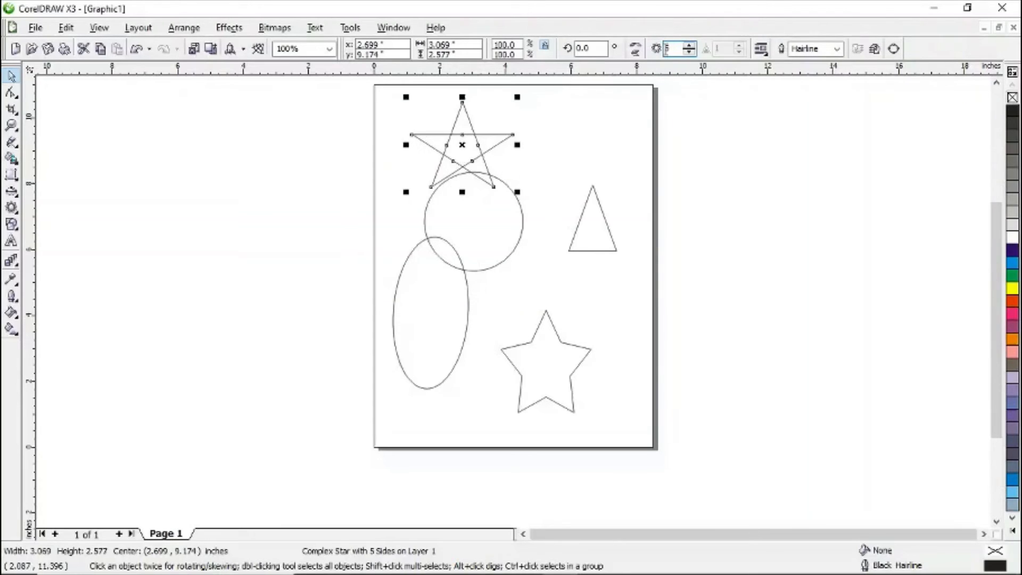
Step: Set the complex star's number of points to 9 and try sharpness values 2 and 3, settling on 2
double_click(677, 49)
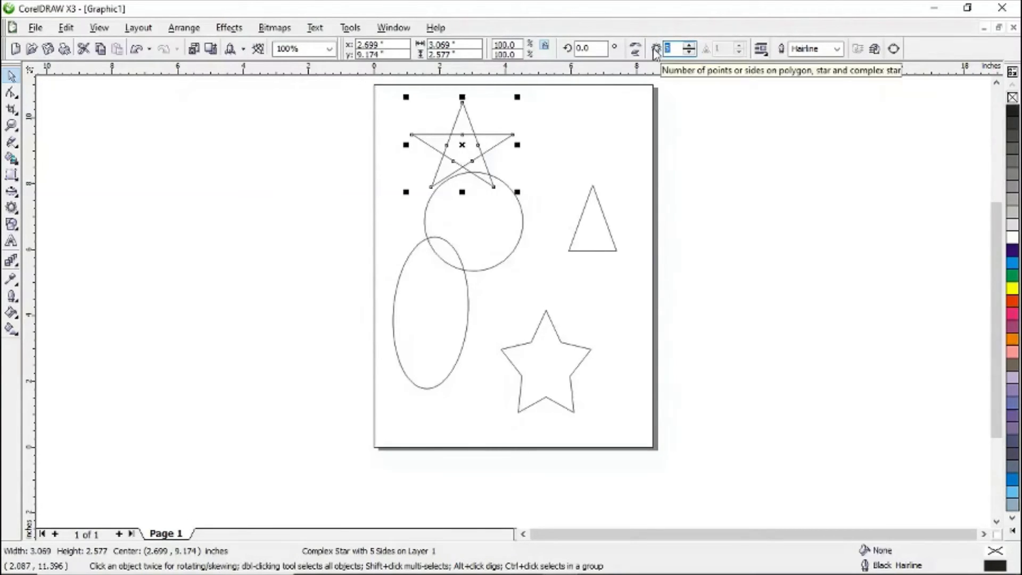
text(9)
key(Return)
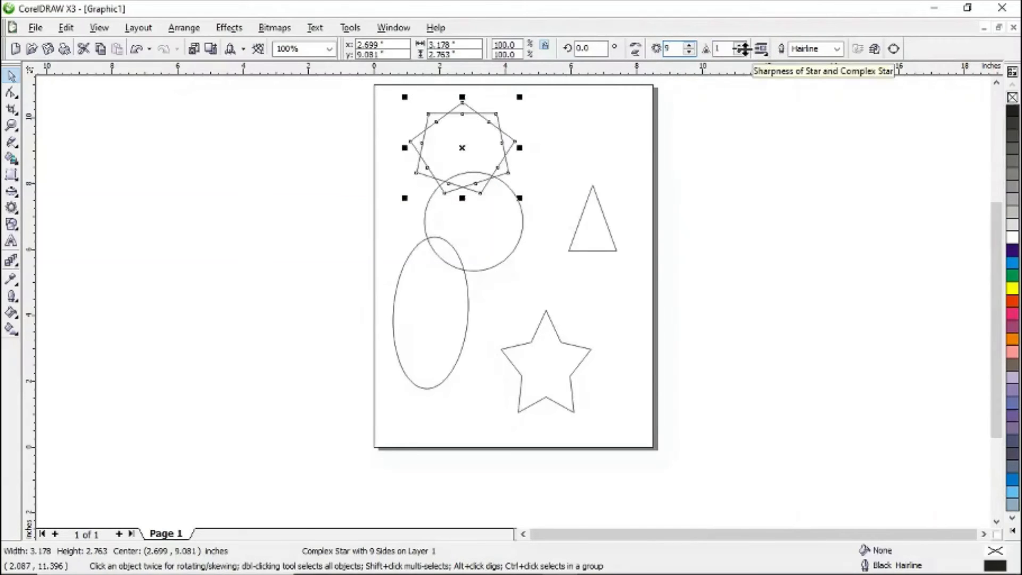
click(740, 47)
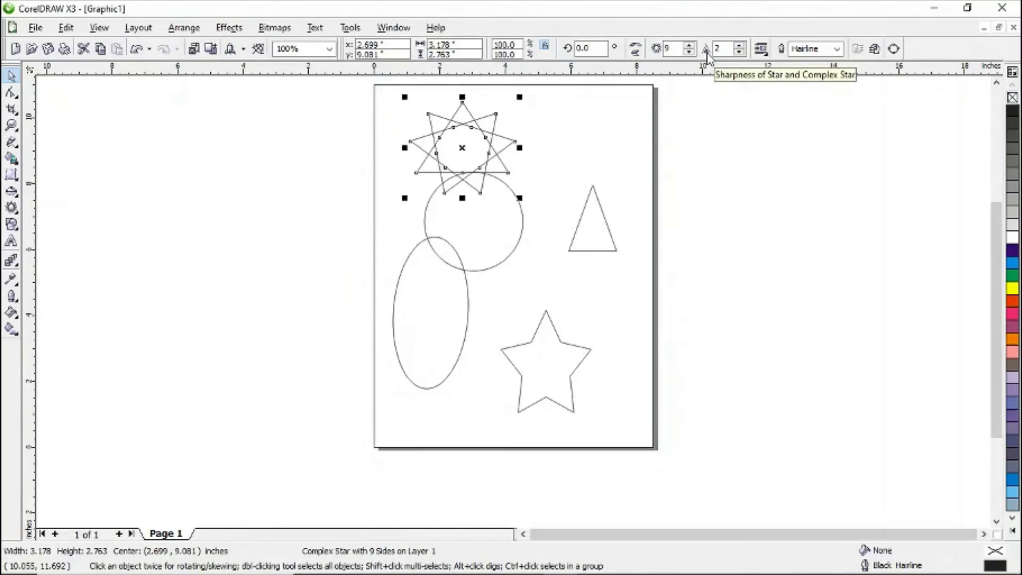
click(740, 47)
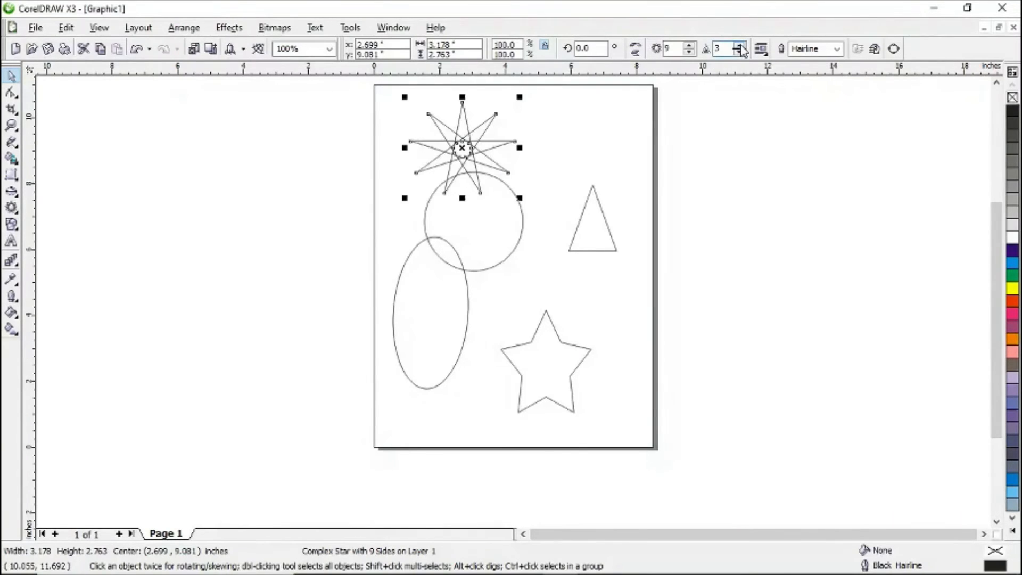
click(740, 52)
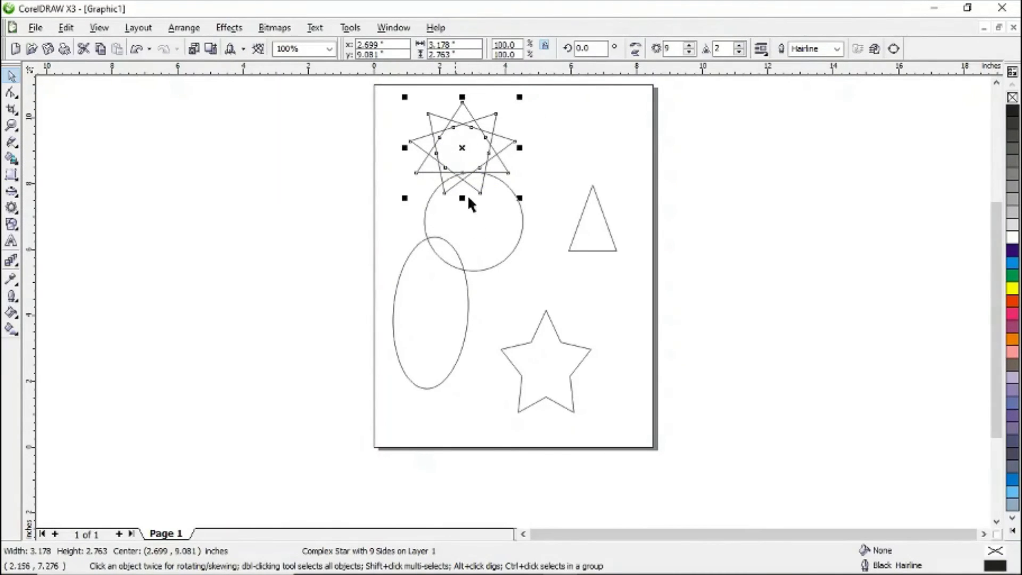
Step: Draw a graph paper grid of 4 columns and 3 rows, about 3.57 by 2.82 inches, between the triangle and the star
click(18, 213)
click(92, 216)
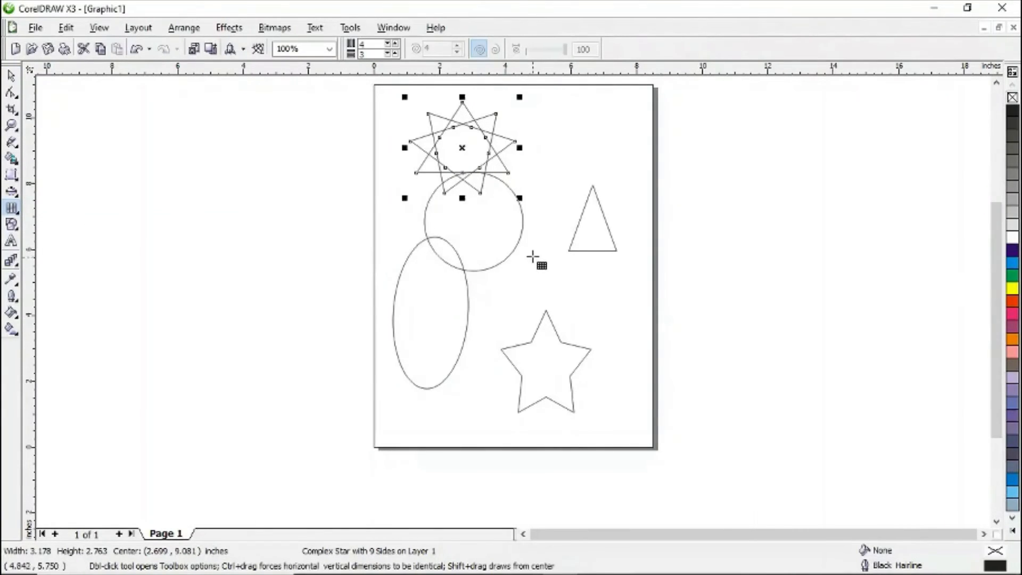
drag(530, 248, 647, 342)
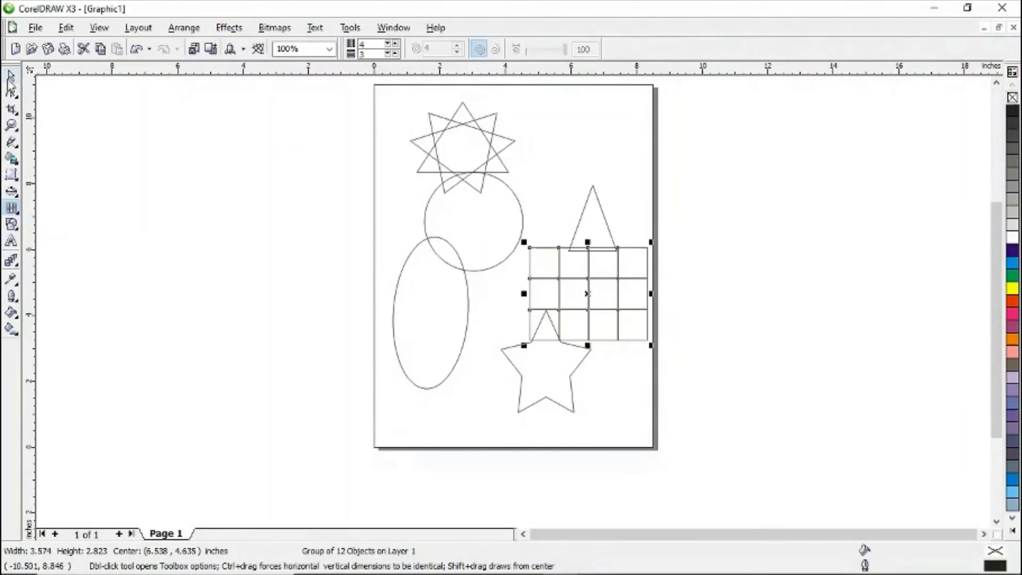
Step: Draw a graph paper grid of 9 columns and 3 rows, about 4.23 by 4.01 inches, across the page's left edge
click(11, 79)
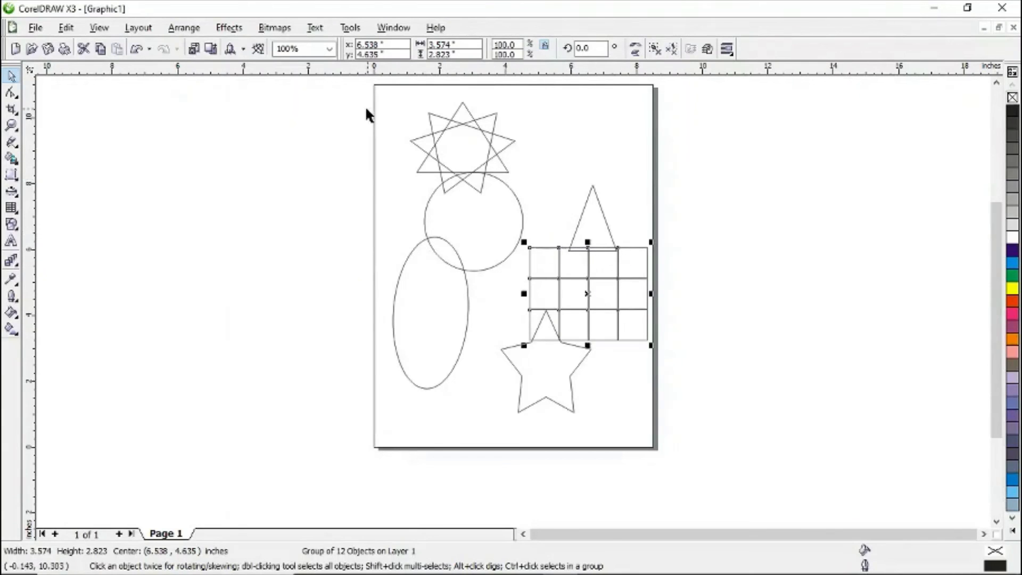
click(12, 208)
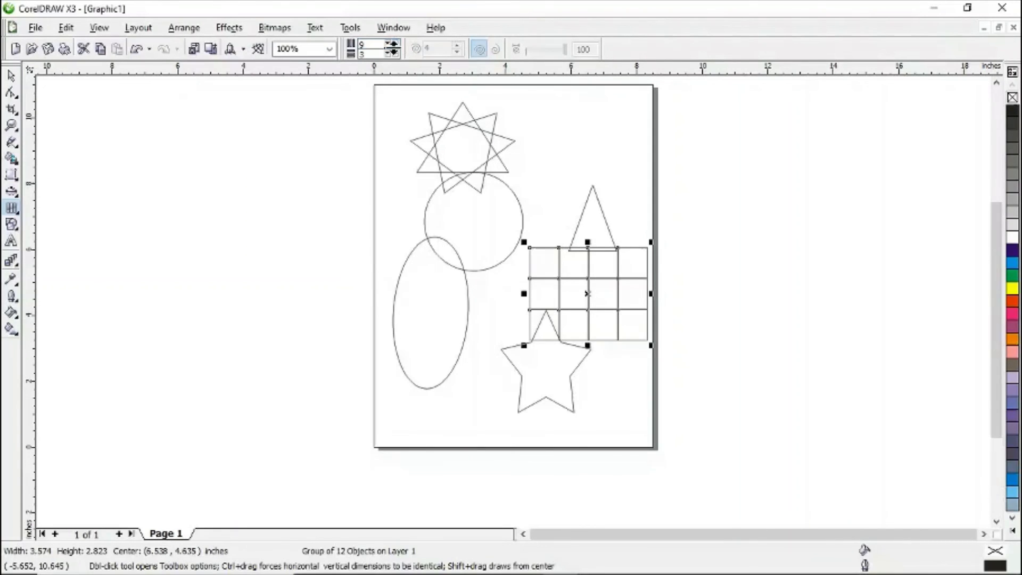
drag(280, 158, 419, 289)
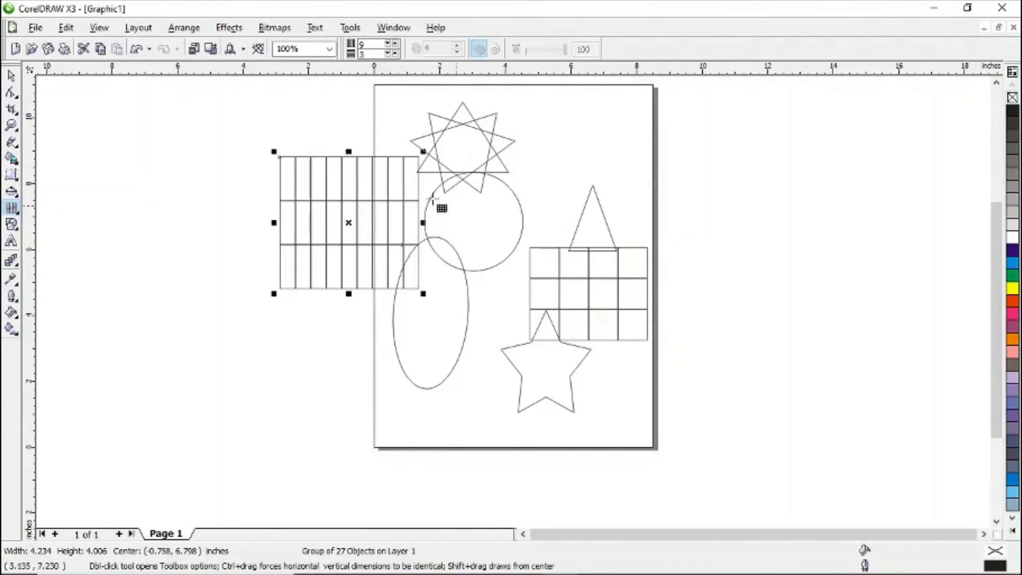
Step: Draw a graph paper grid of 9 columns and 6 rows, about 4.89 by 3.64 inches, across the page's right edge over the triangle
click(388, 54)
drag(561, 124, 723, 245)
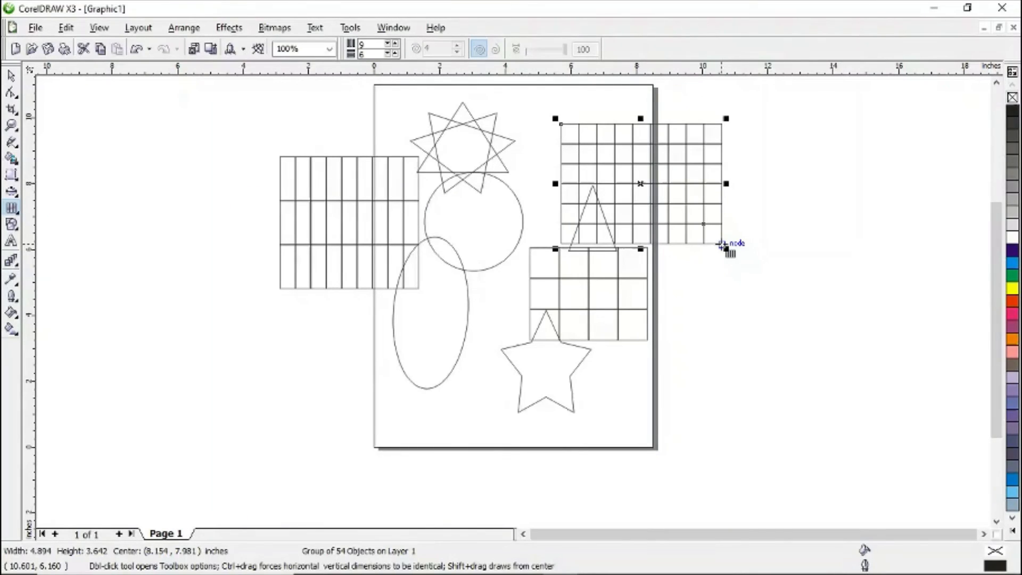
Step: Draw a symmetrical spiral with 10 revolutions to the left of the page with the Spiral tool
click(18, 214)
click(110, 216)
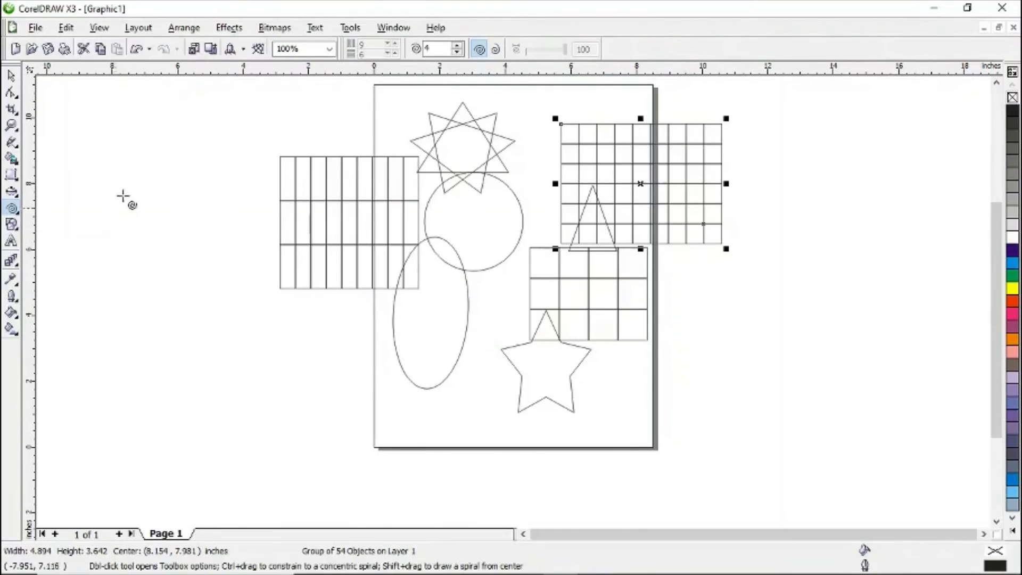
click(457, 53)
drag(131, 217, 284, 393)
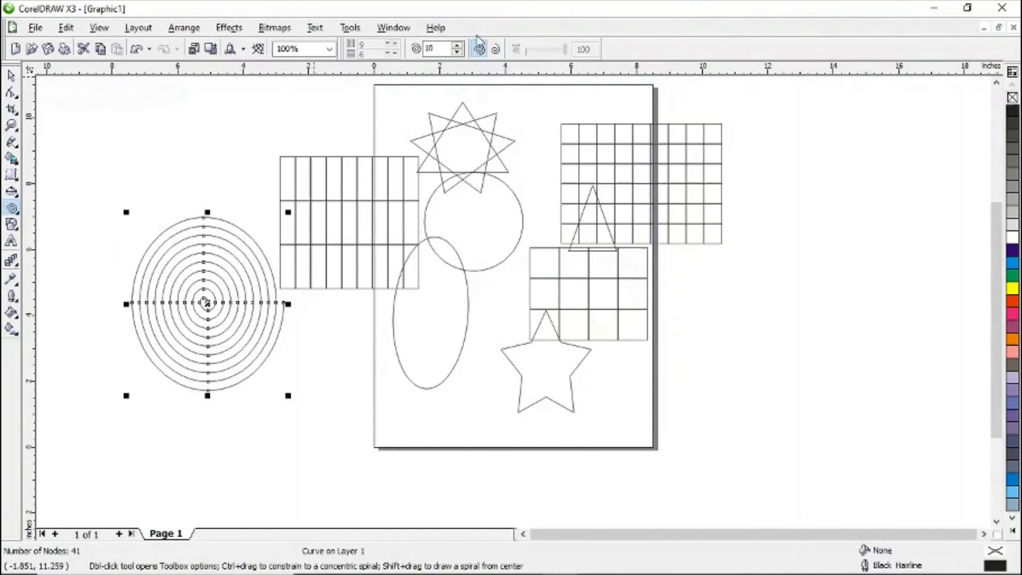
Step: Draw a symmetrical spiral with 5 revolutions to the right of the page, beside the five-pointed star
drag(451, 46, 414, 46)
text(5)
drag(752, 274, 882, 416)
Step: Draw a smaller spiral with 4 revolutions above the five-revolution one and activate the Shape tool on it
drag(444, 48, 392, 49)
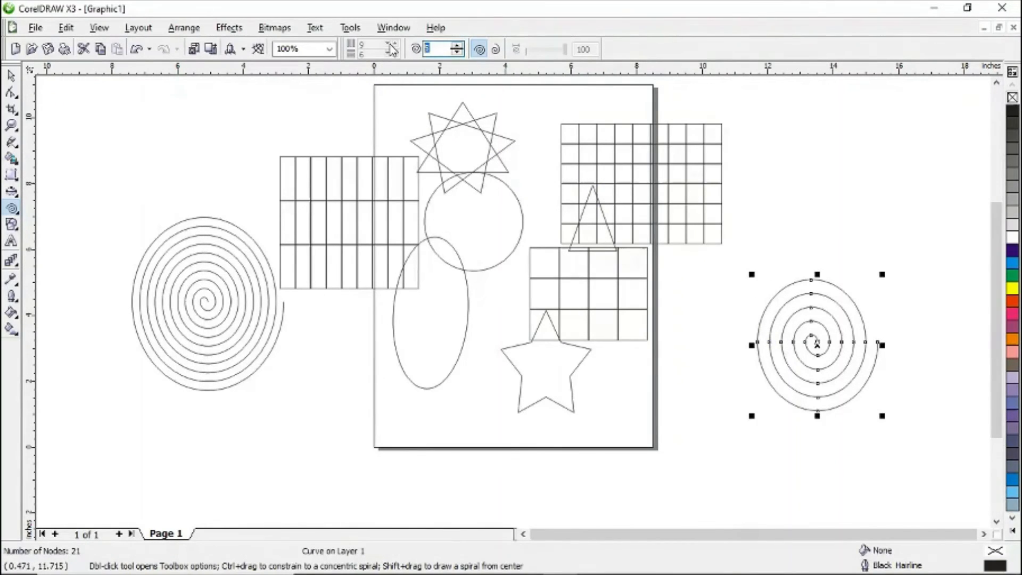
text(4)
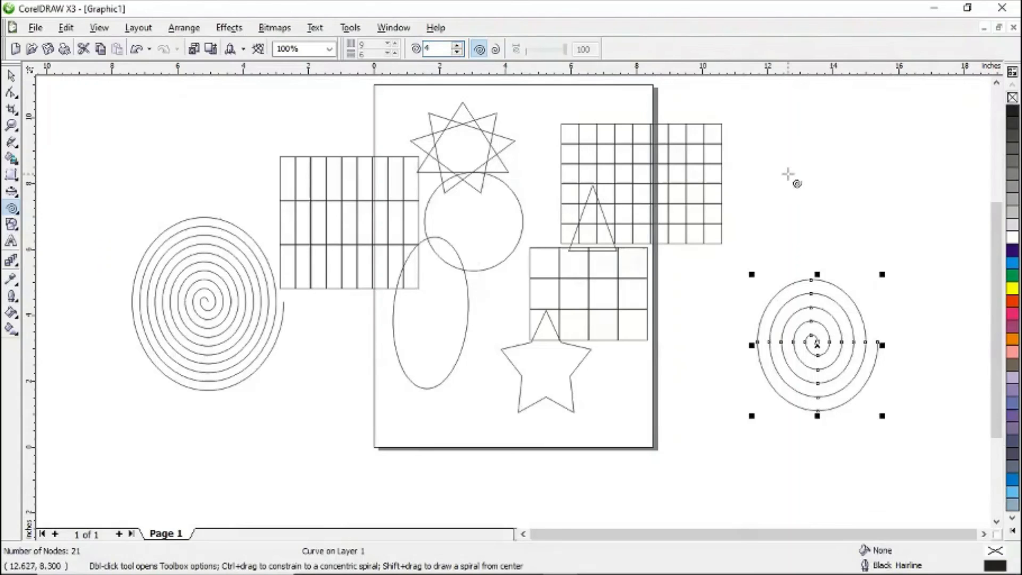
drag(761, 138, 847, 218)
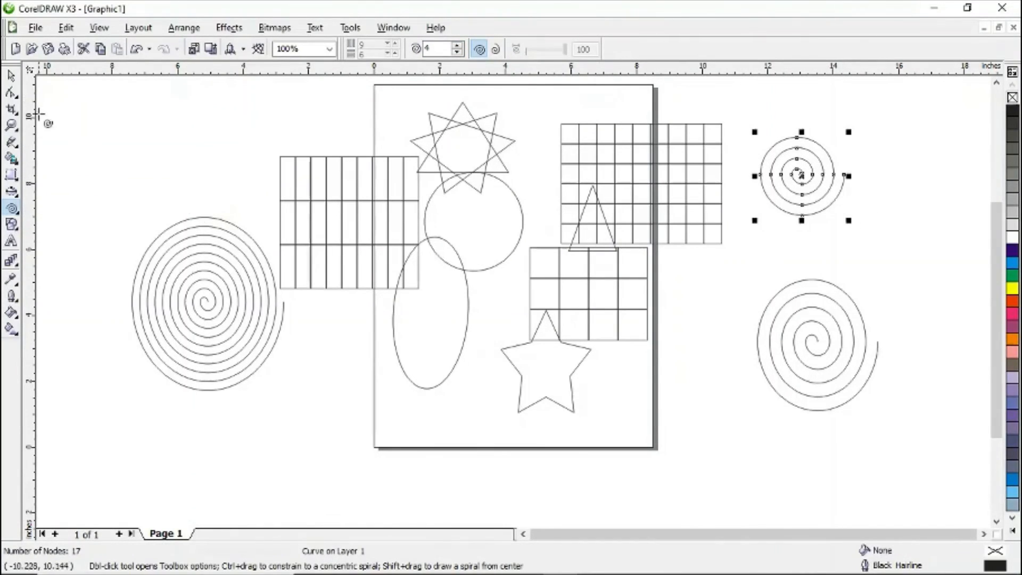
key(F10)
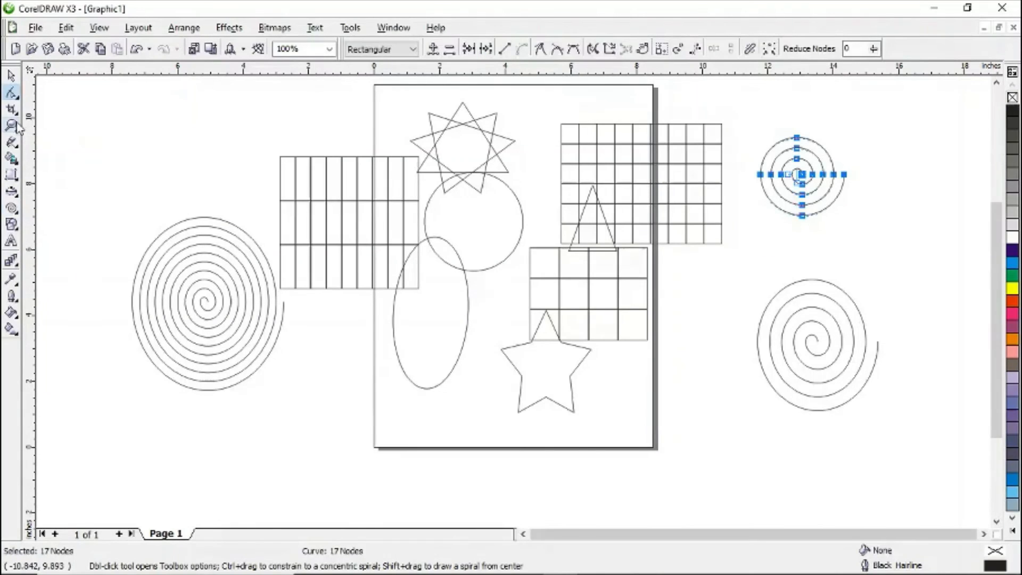